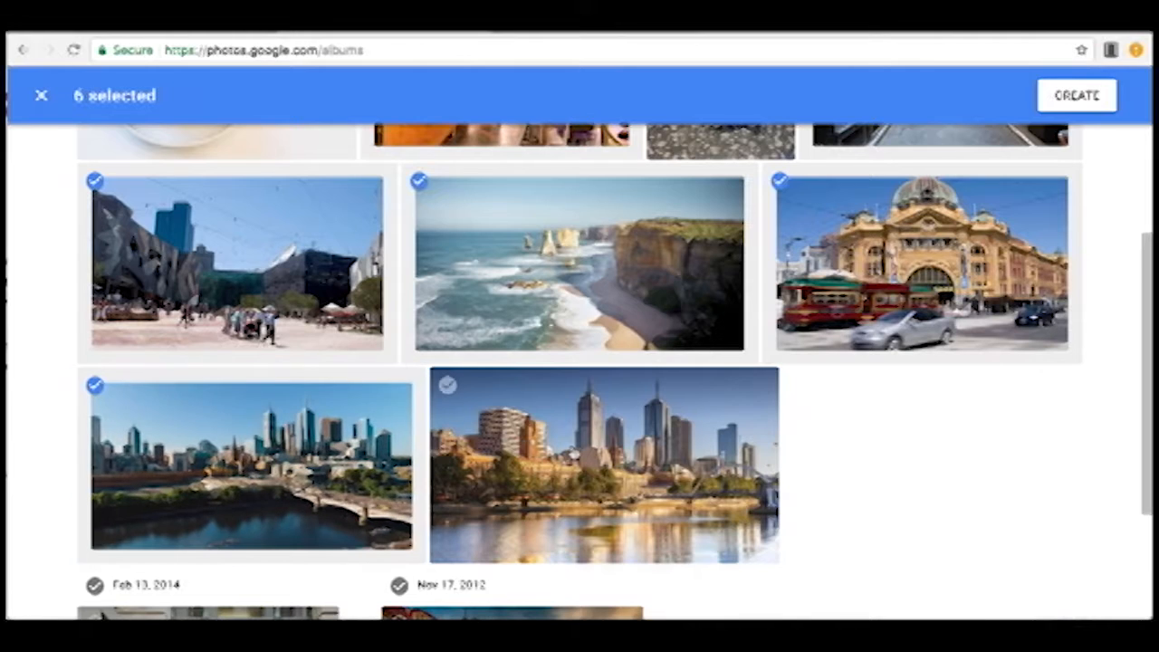
Add the remaining river skyline and Nov 17, 2012 photos to the selection and create an album titled "Melbourne Australia".
scroll(562, 462, "down", 2)
left_click(538, 467)
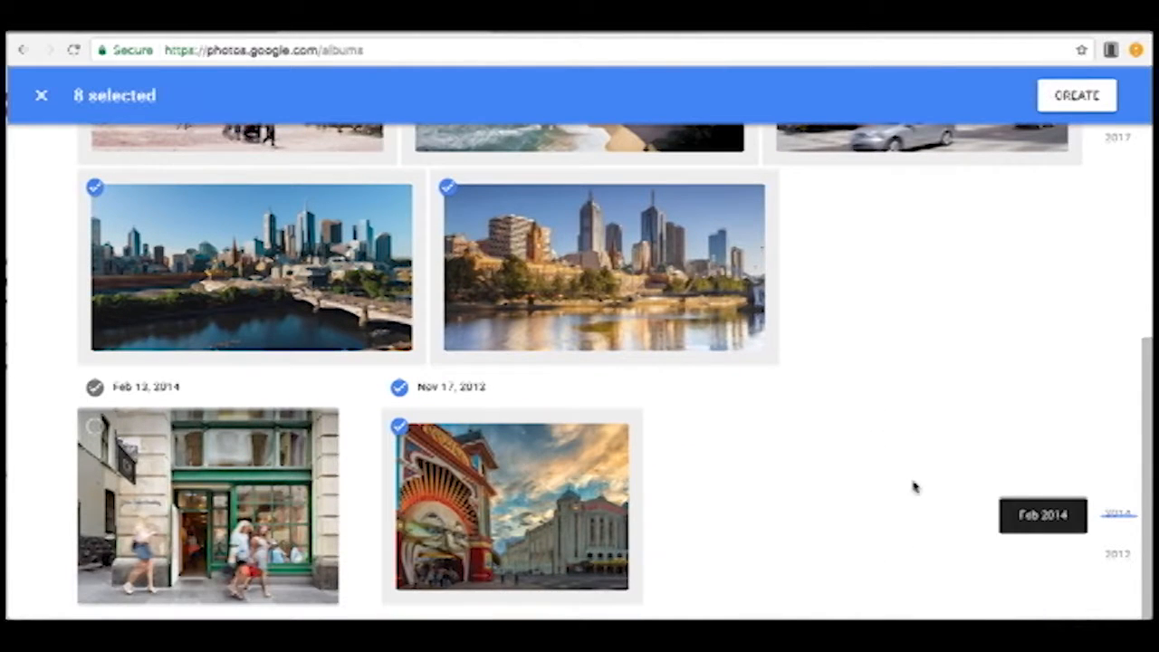
left_click(1076, 97)
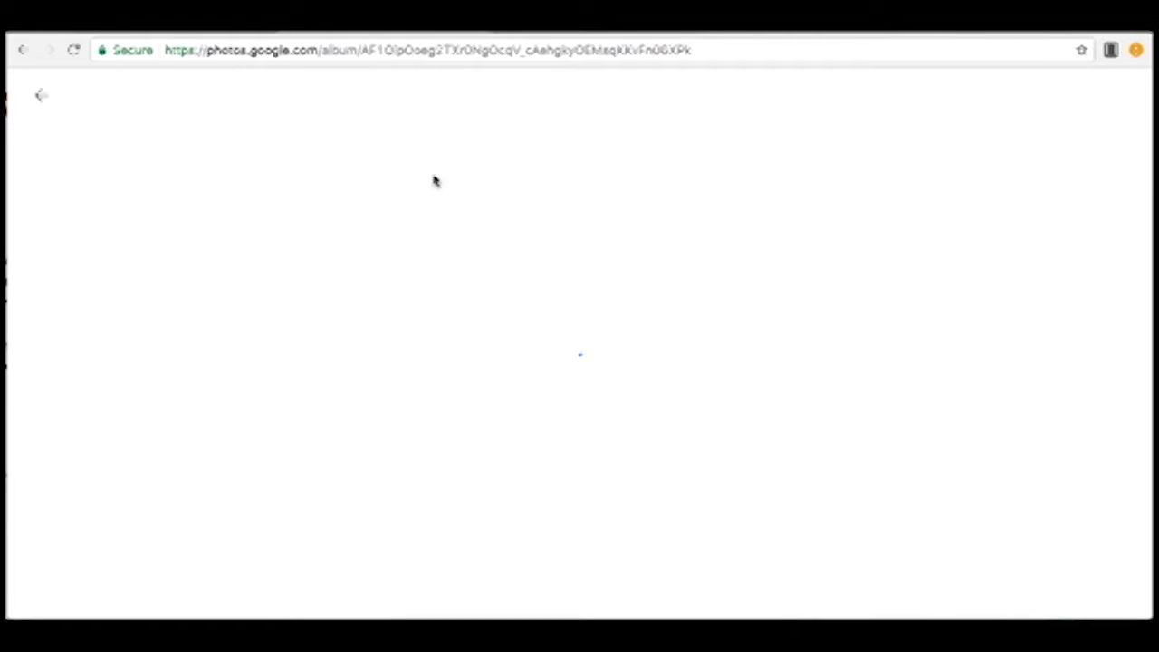
type("Melbourne Australia")
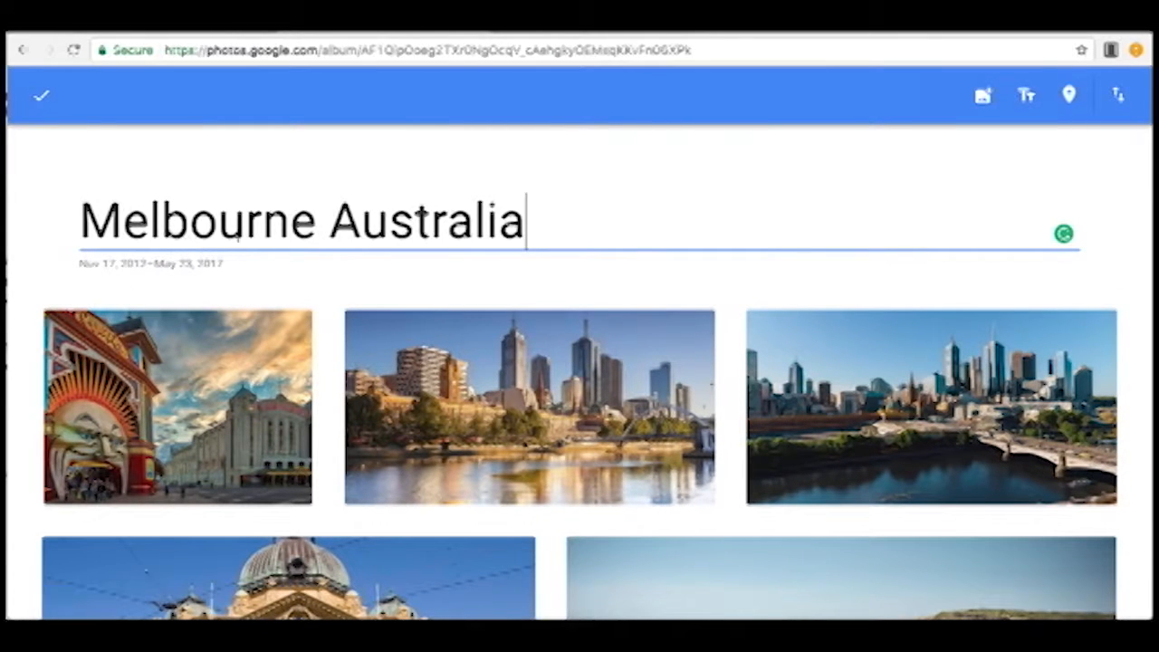
left_click(42, 96)
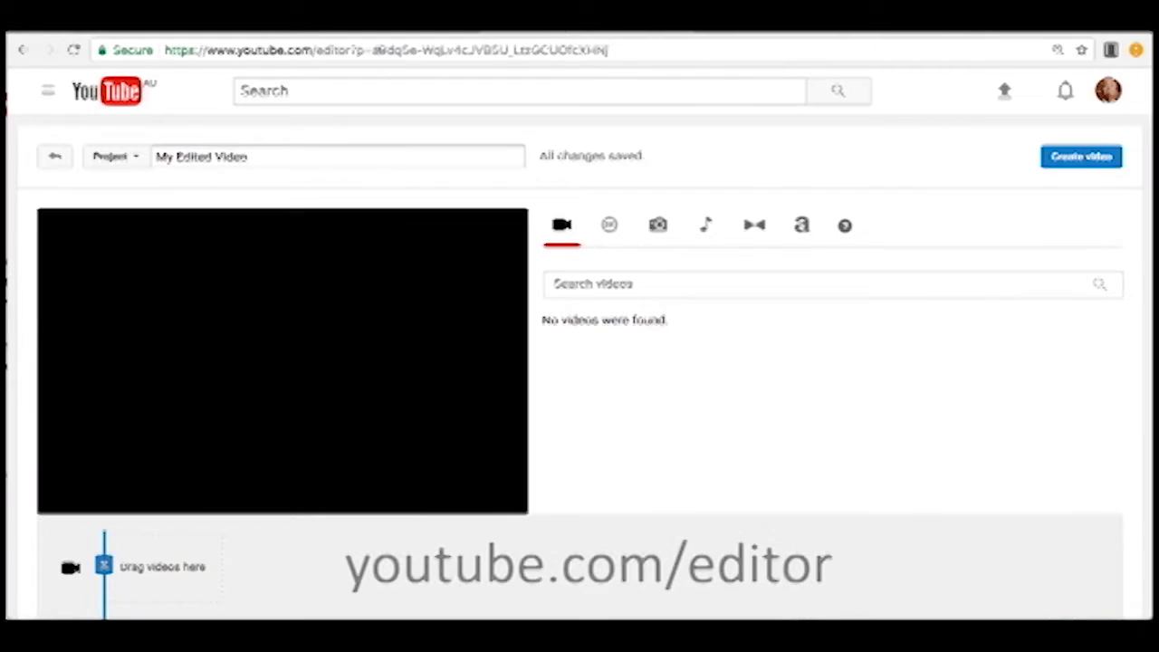
Switch to the YouTube video editor and rename the project "melbourne photos".
left_click(381, 55)
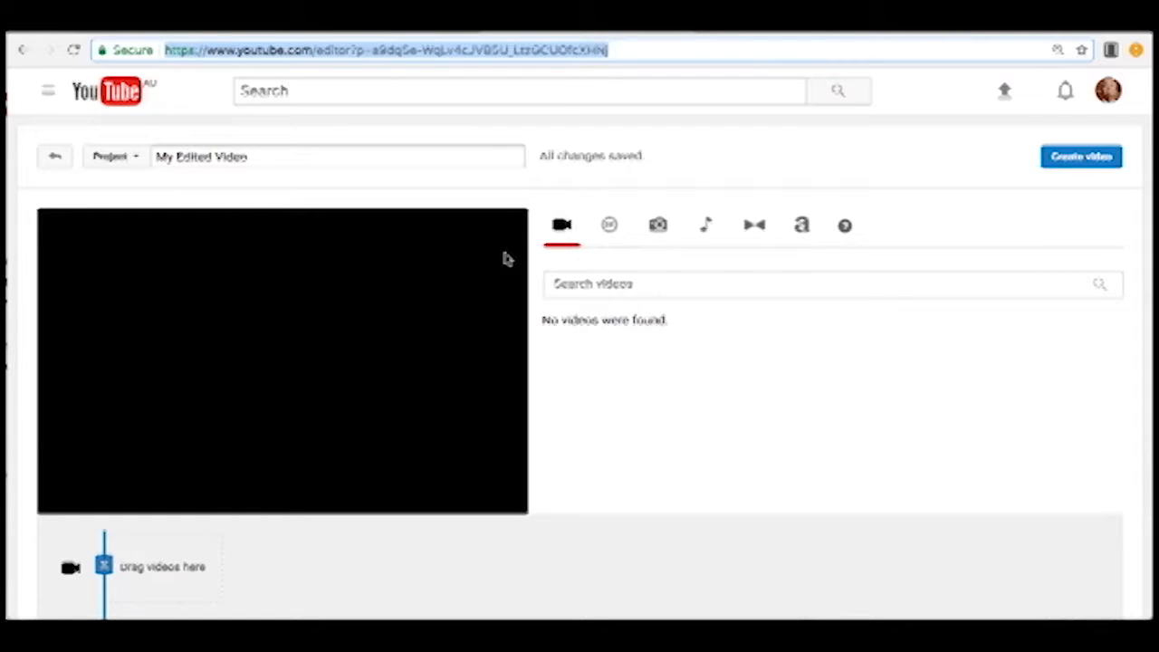
left_click(258, 158)
type("melbourne photos")
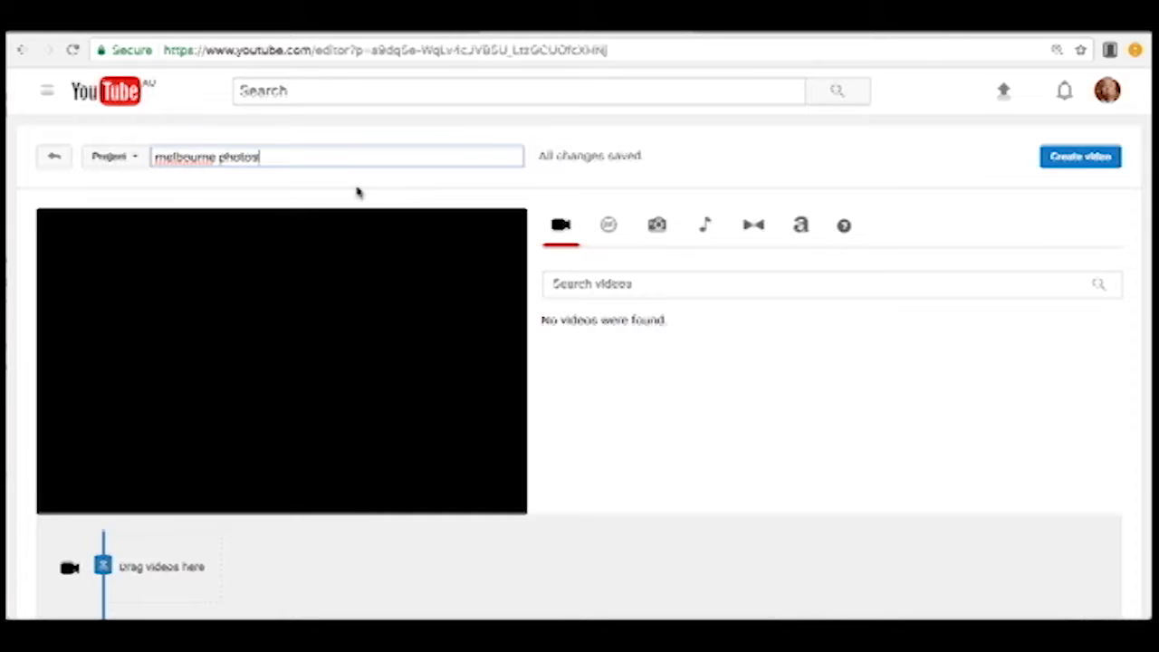
left_click(134, 161)
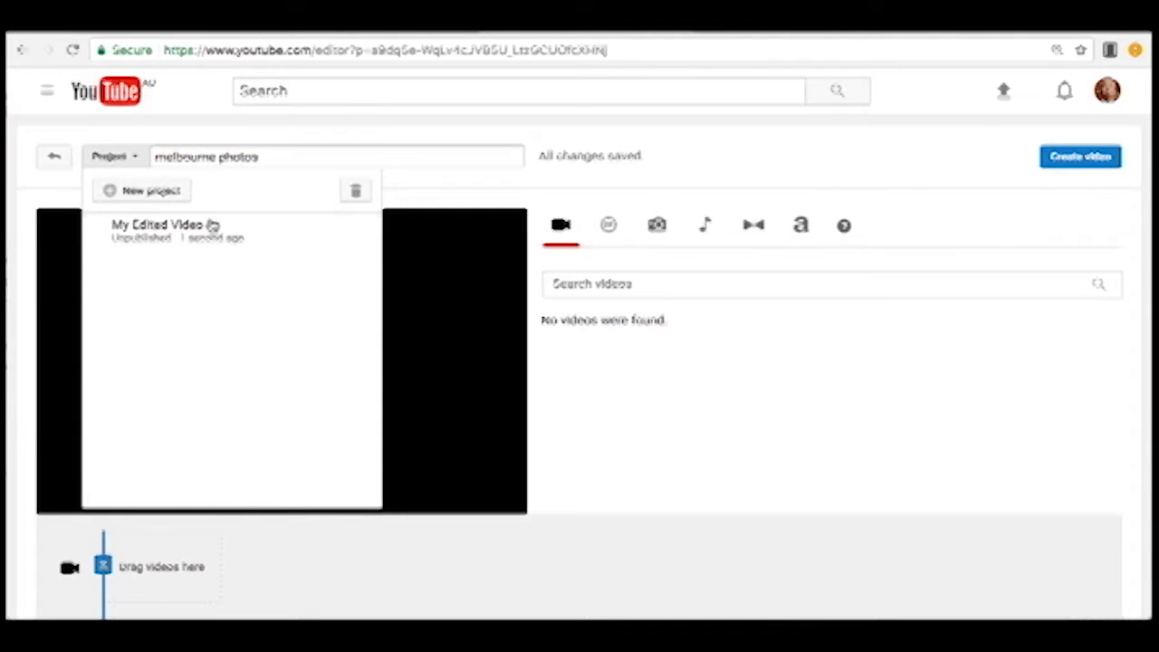
left_click(281, 147)
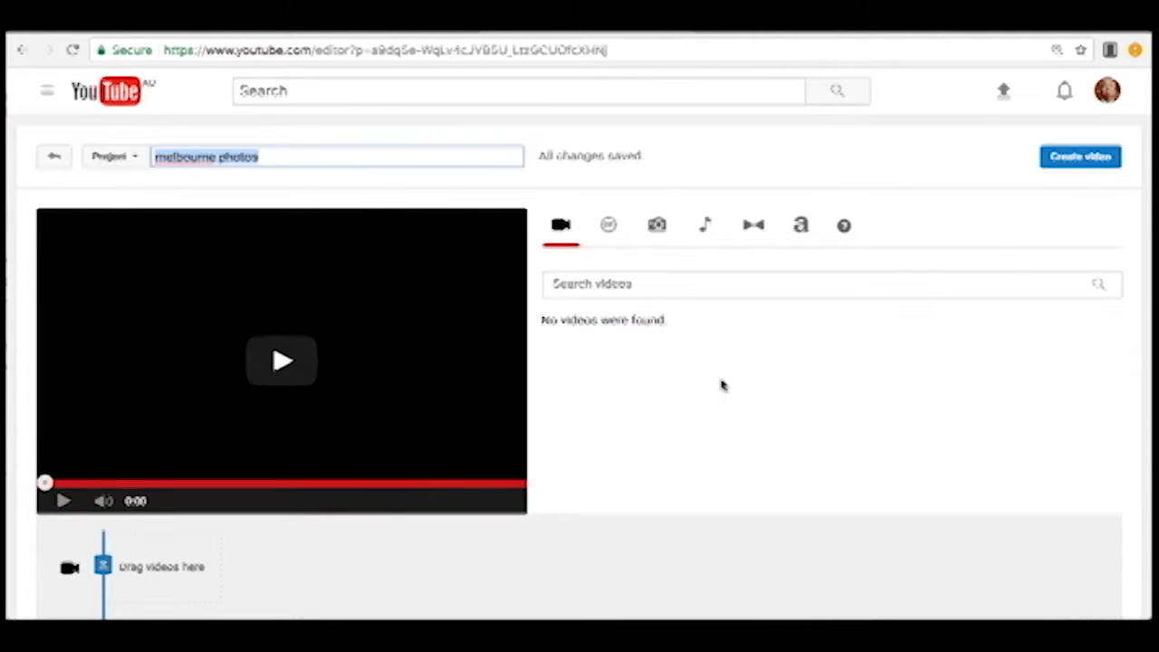
left_click(723, 386)
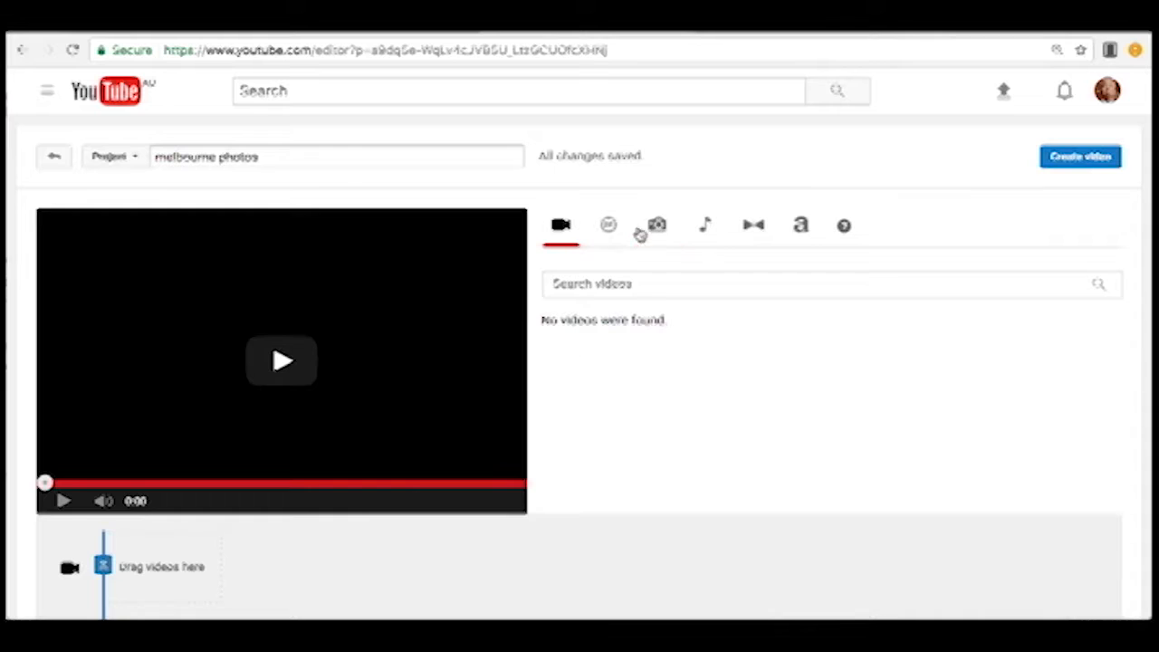
Add the photos of the Melbourne Australia album to the project.
left_click(656, 227)
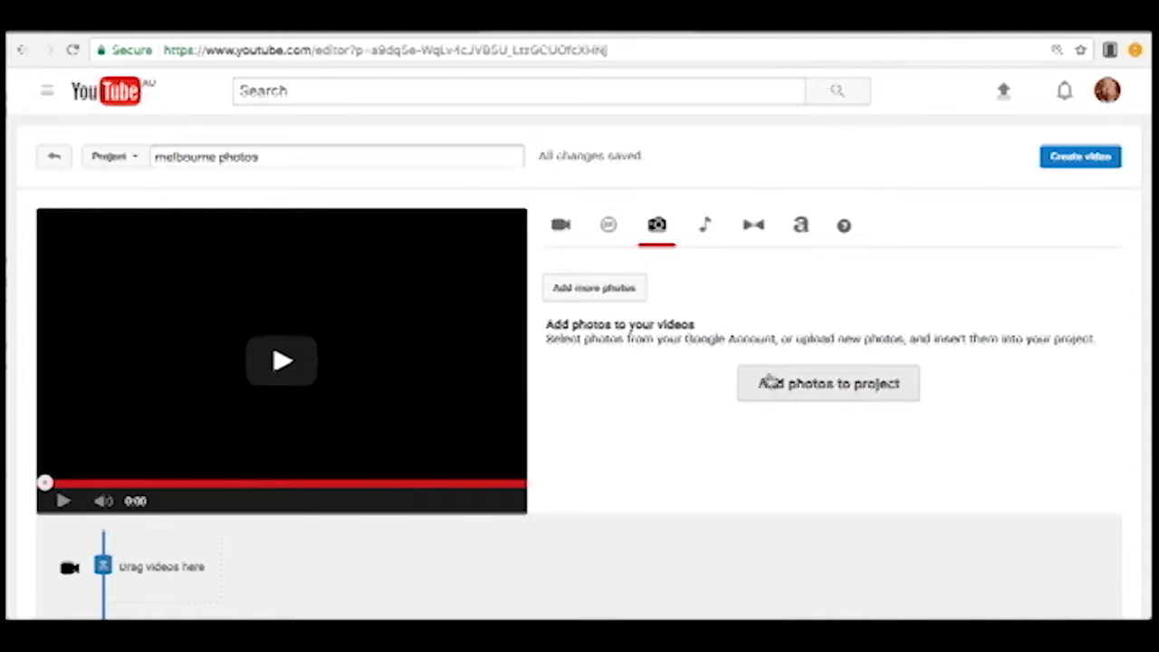
left_click(770, 383)
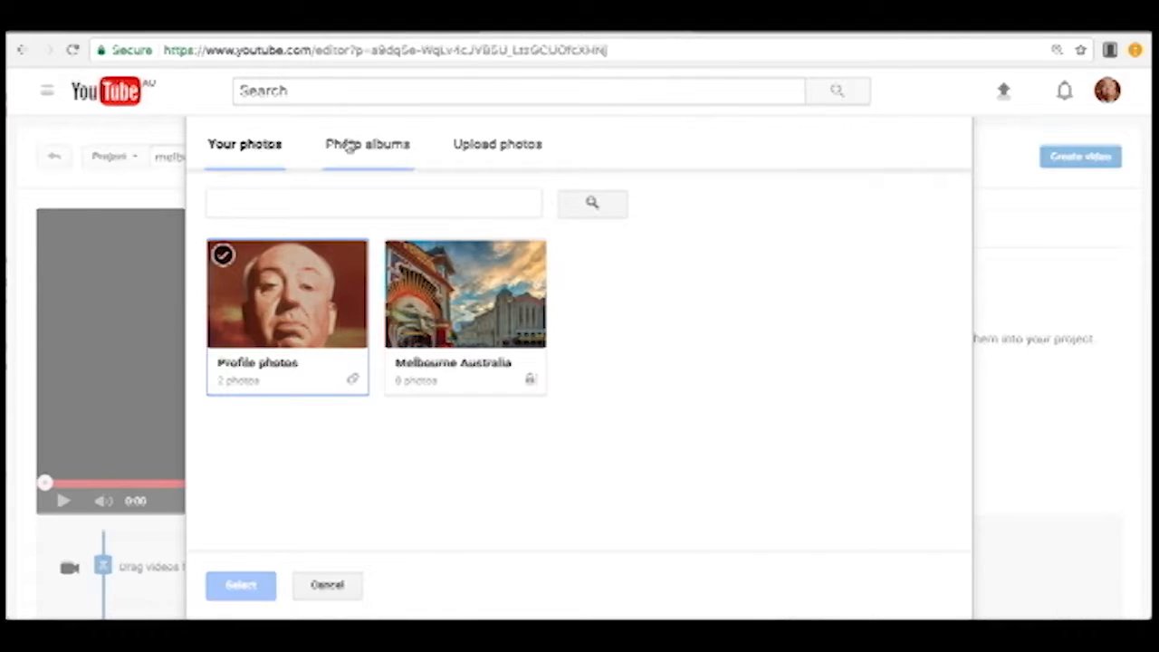
left_click(342, 146)
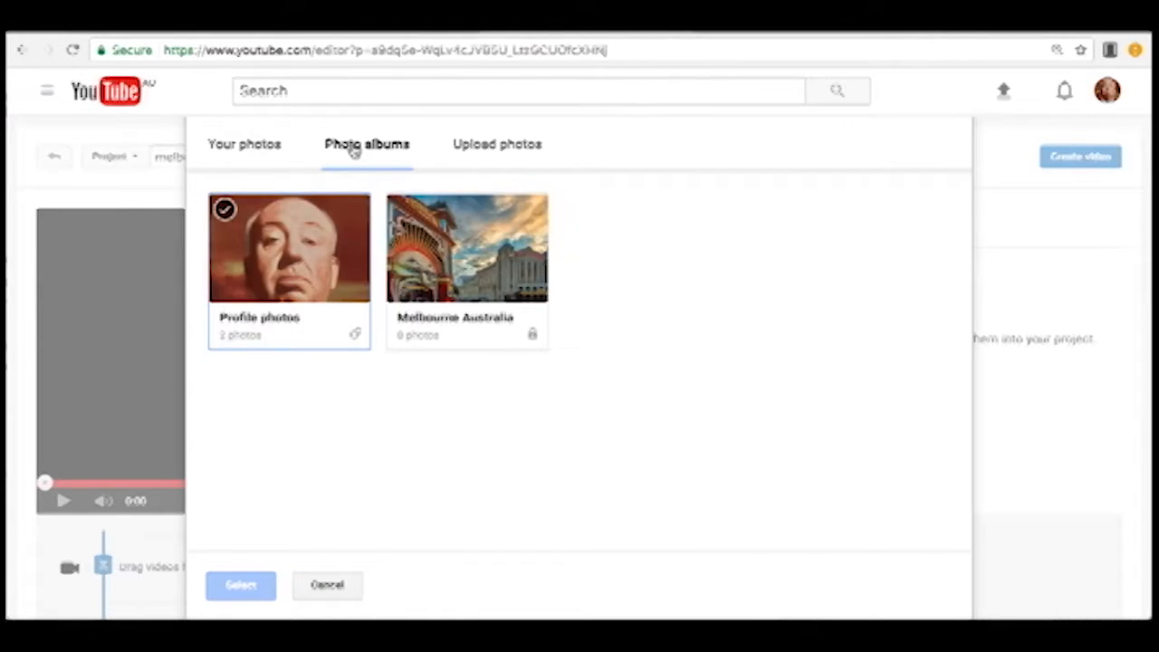
left_click(263, 147)
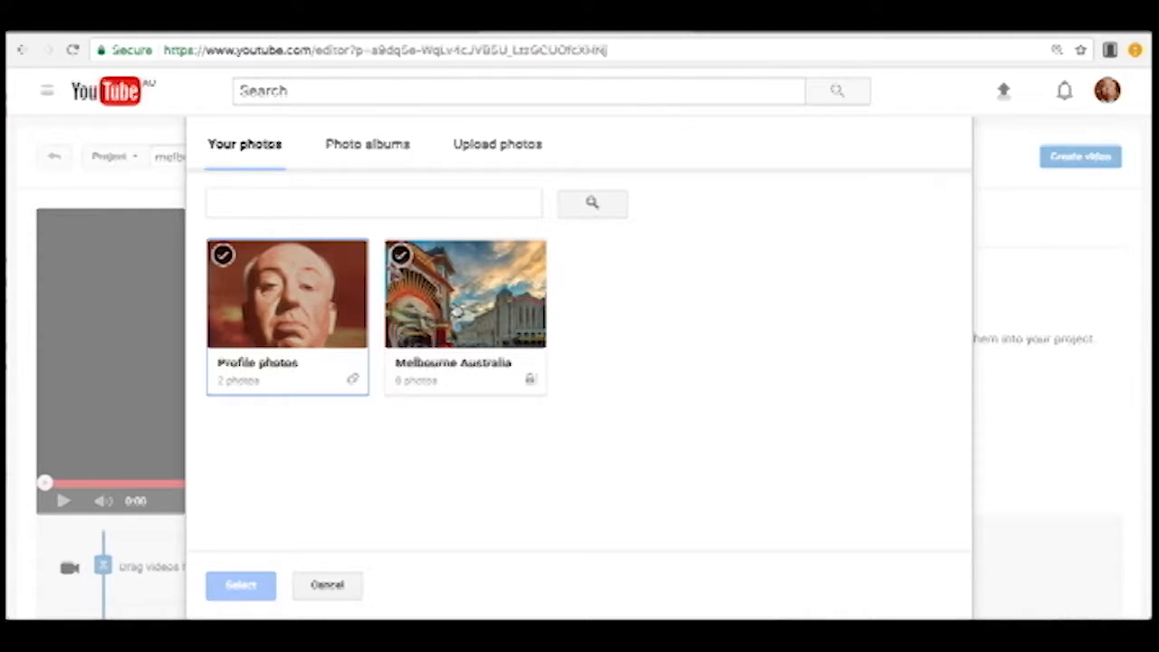
left_click(442, 290)
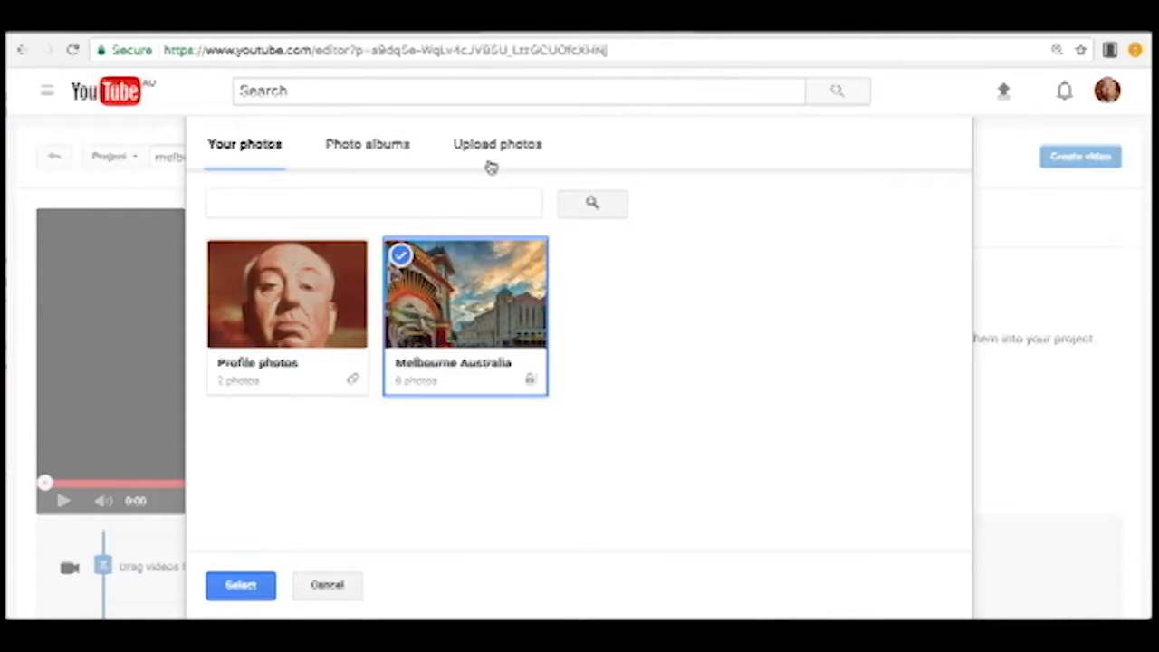
left_click(239, 586)
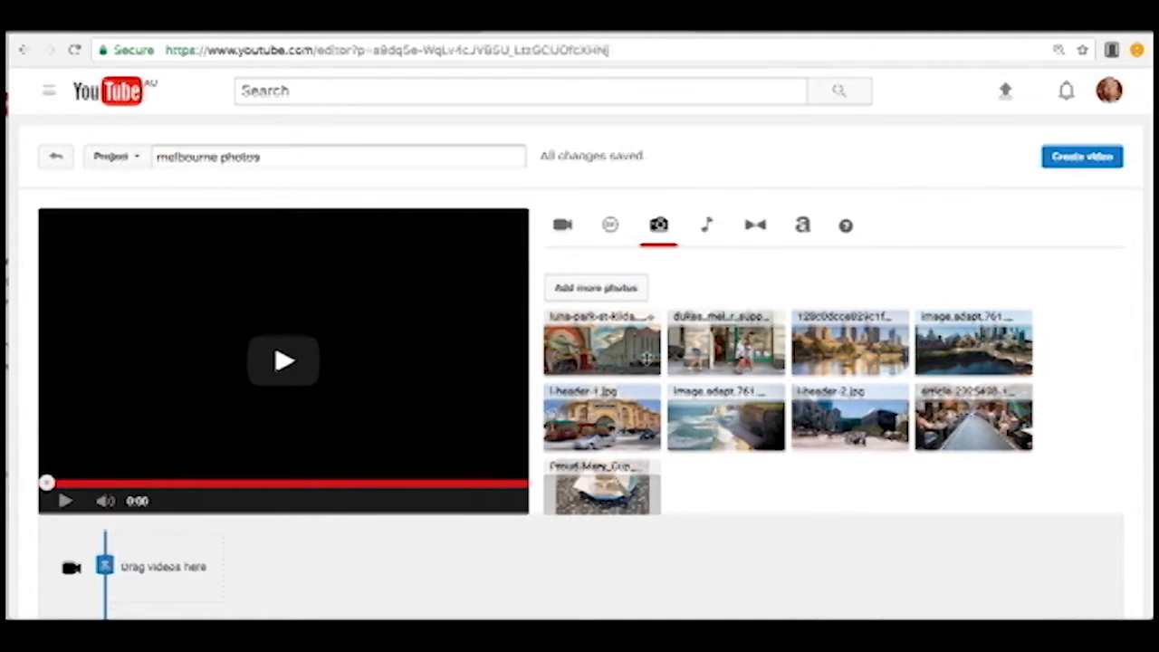
Place the Luna Park photo first on the video timeline, enable Pan & Zoom for it, and look over the available filters.
scroll(649, 358, "down", 1)
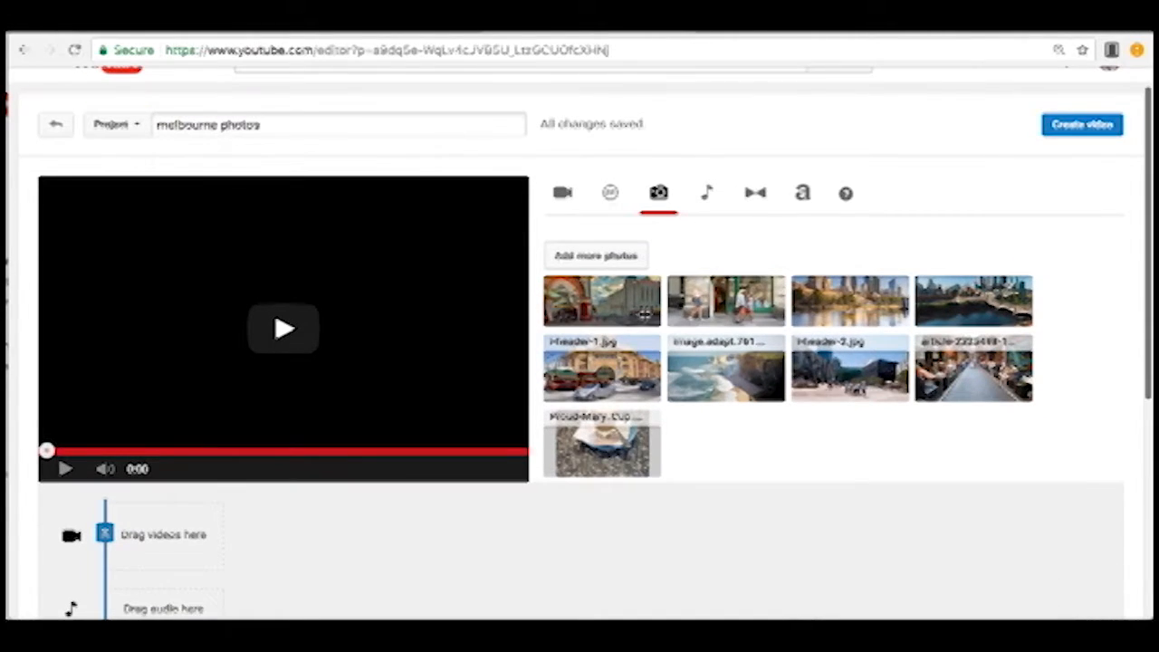
scroll(645, 312, "up", 1)
left_click_drag(645, 313, 167, 543)
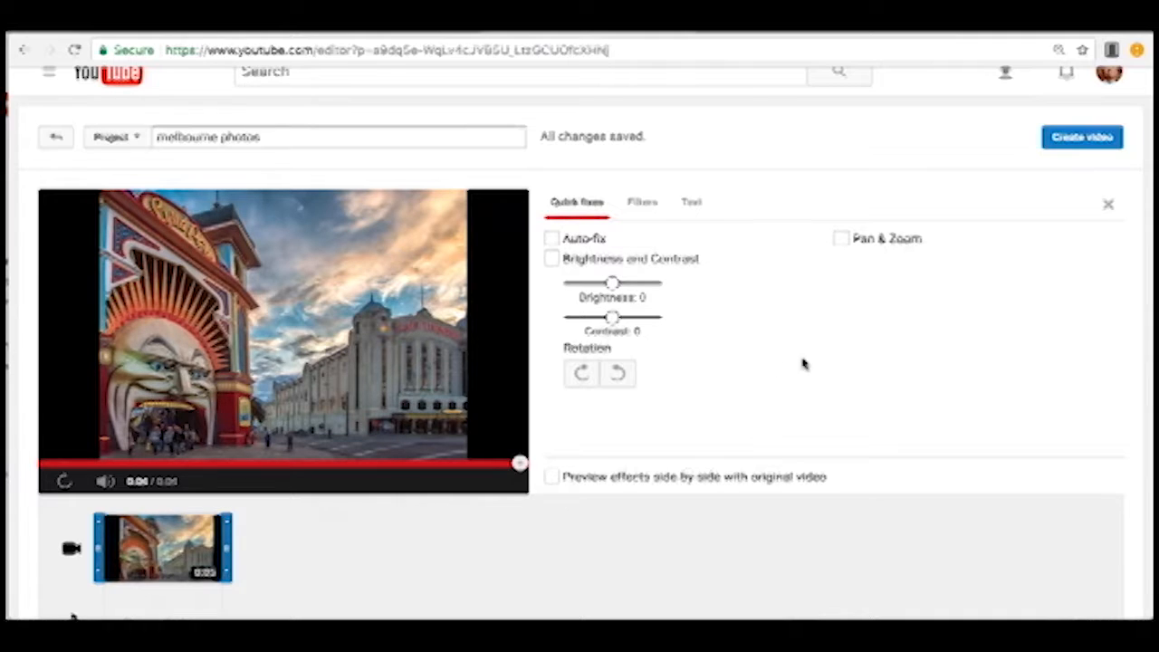
left_click(843, 240)
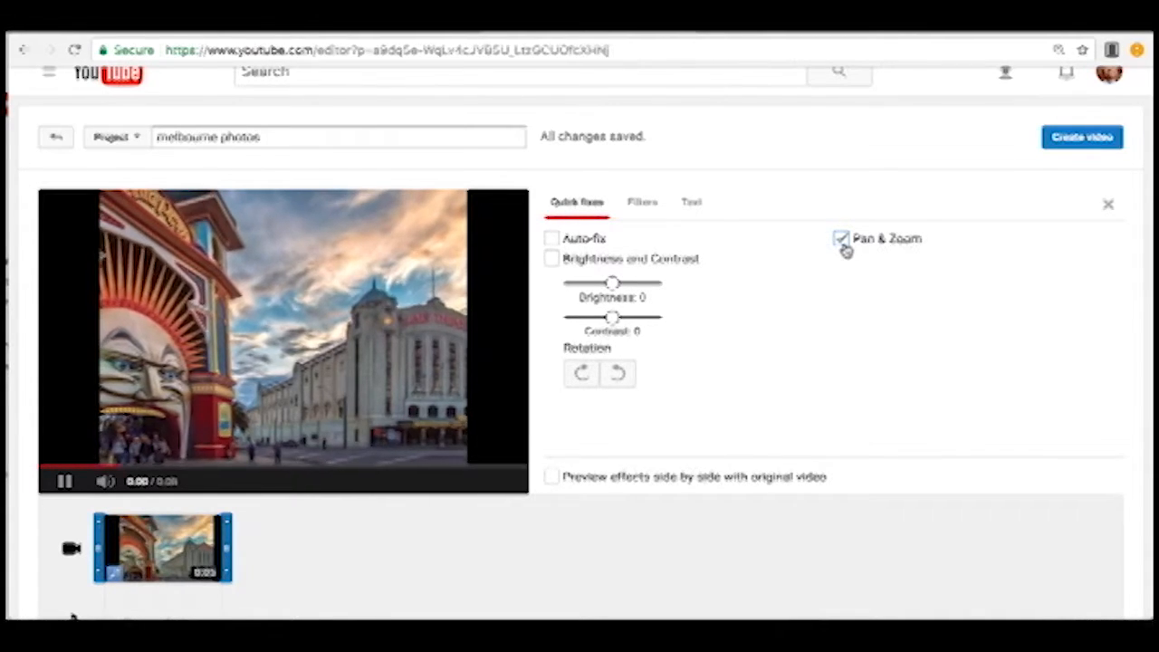
left_click(642, 202)
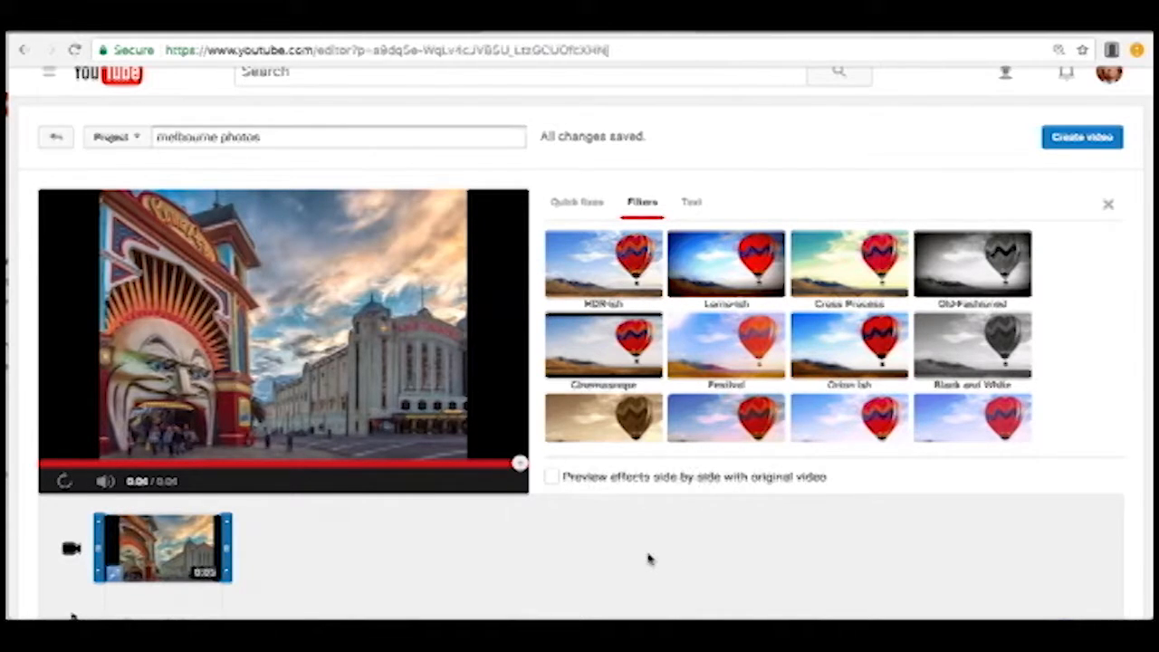
left_click(1109, 206)
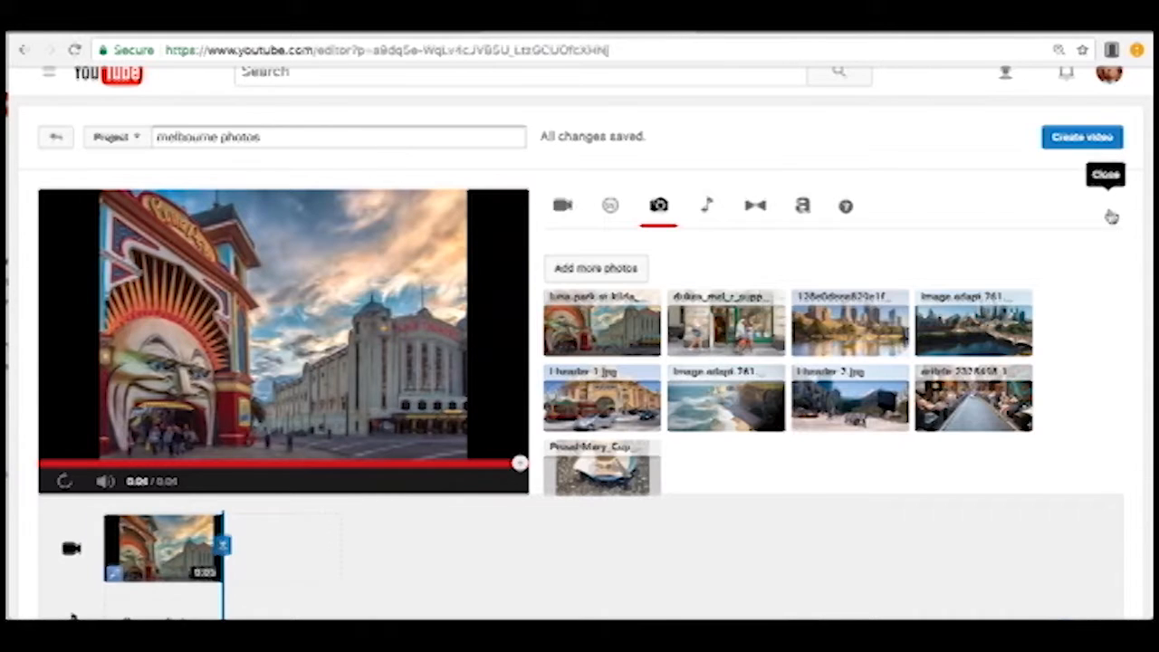
Place the green shopfront photo after the Luna Park photo on the timeline and enable Pan & Zoom for it.
left_click_drag(727, 324, 222, 544)
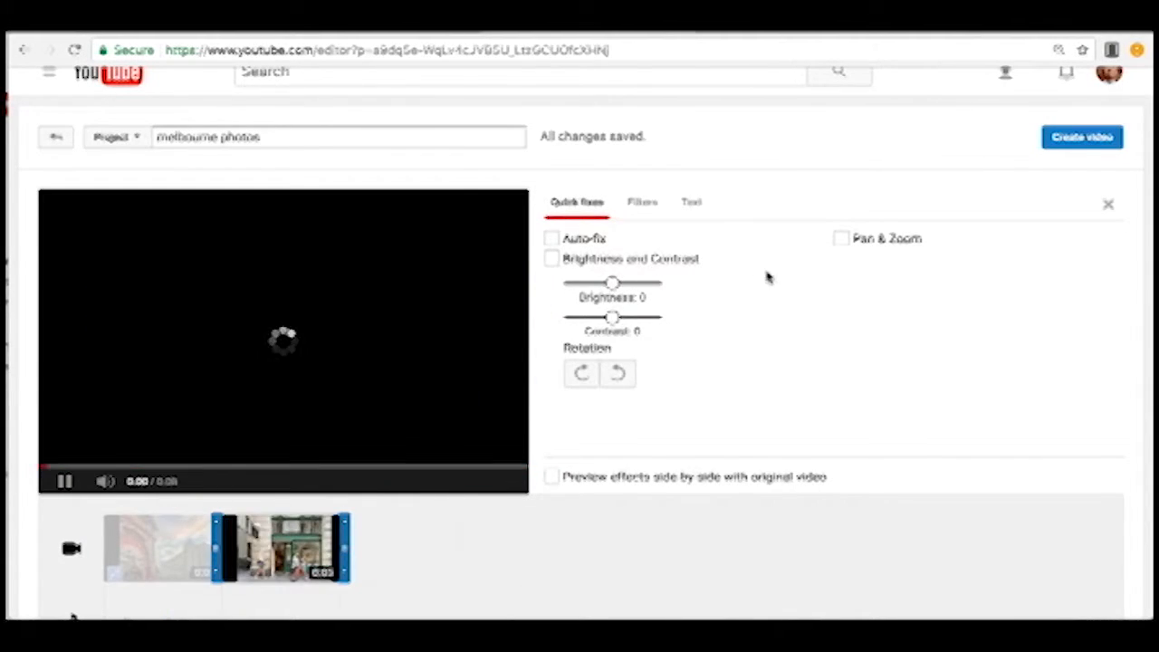
left_click(841, 238)
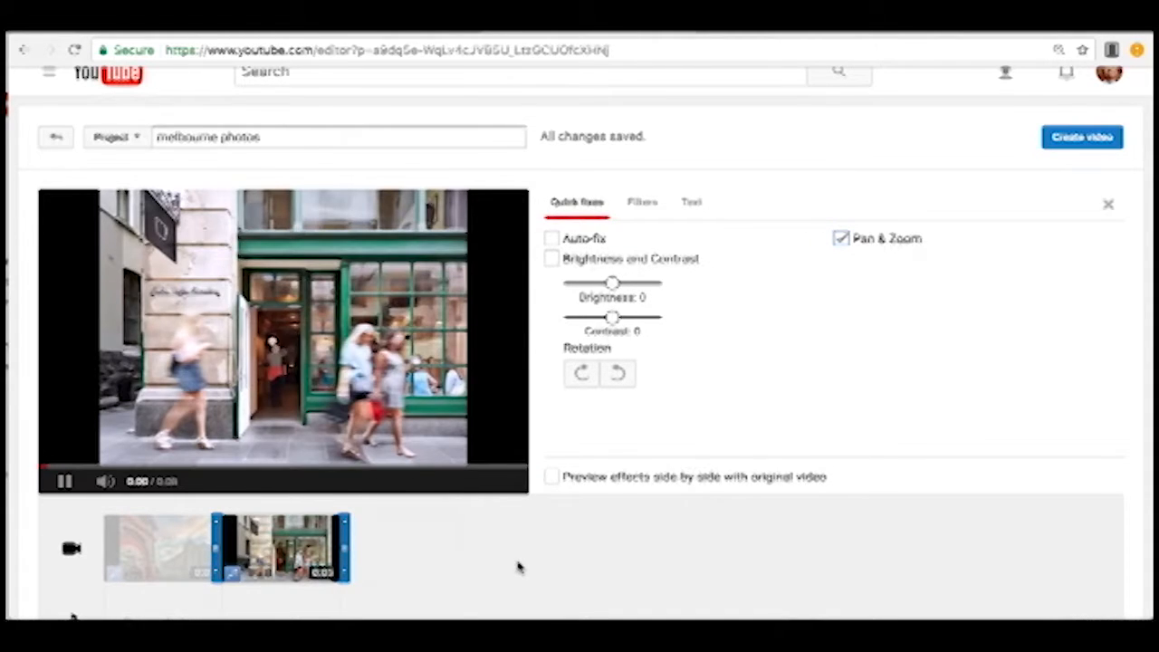
left_click(518, 566)
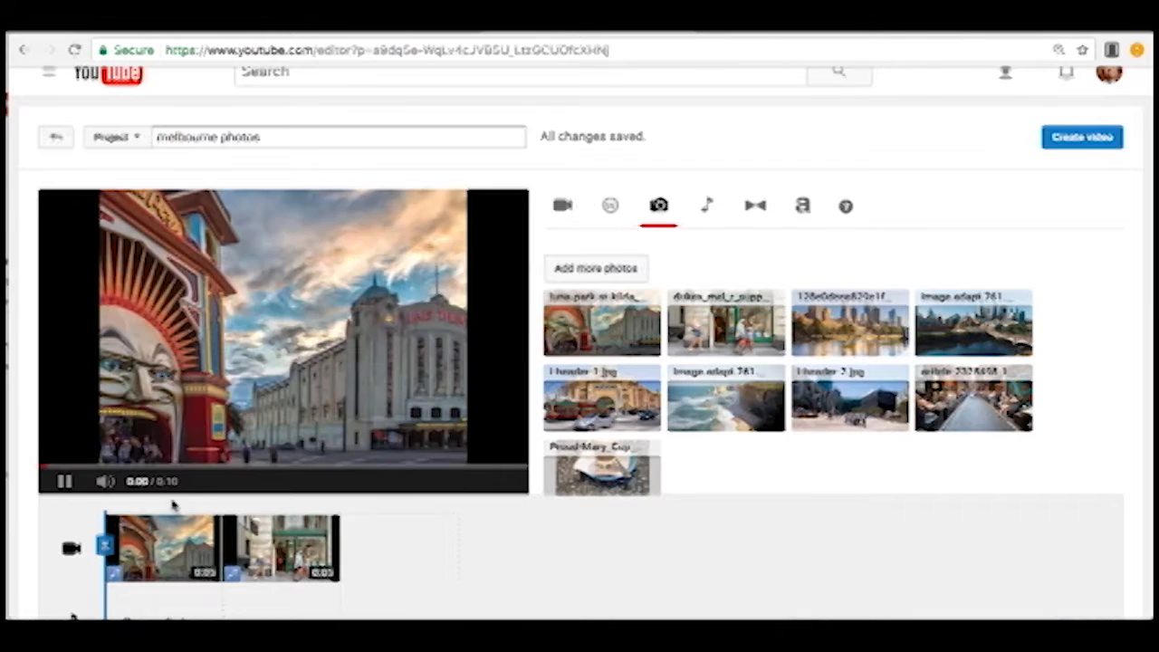
Insert a Crossfade transition between the two photos on the timeline.
left_click(757, 207)
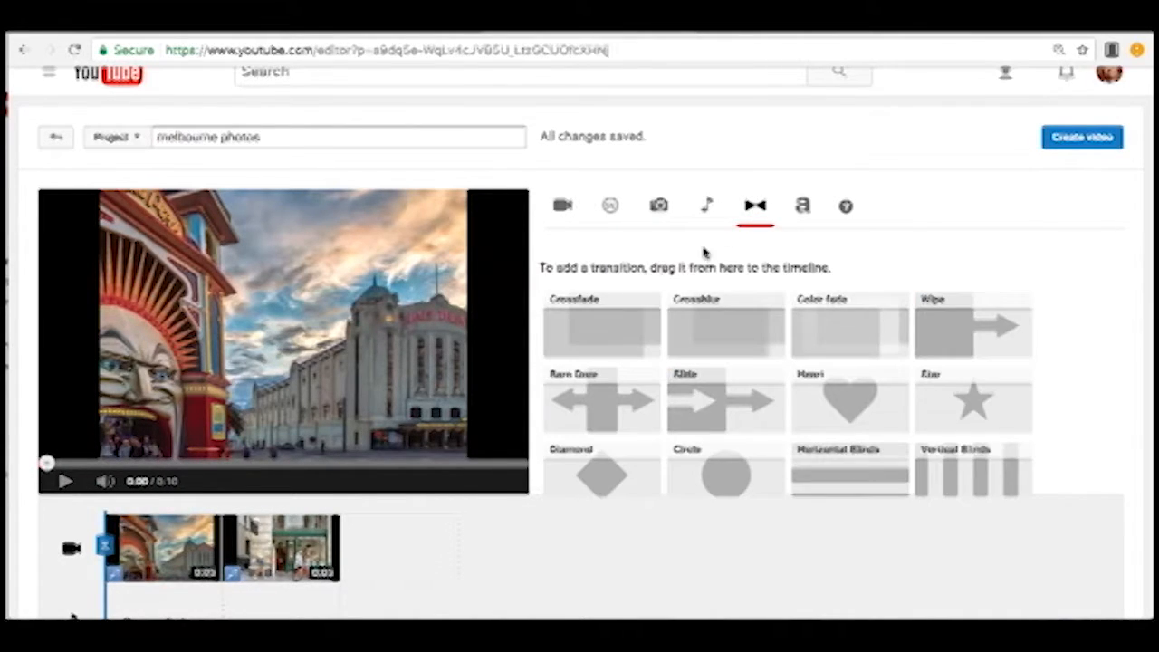
left_click_drag(613, 311, 254, 547)
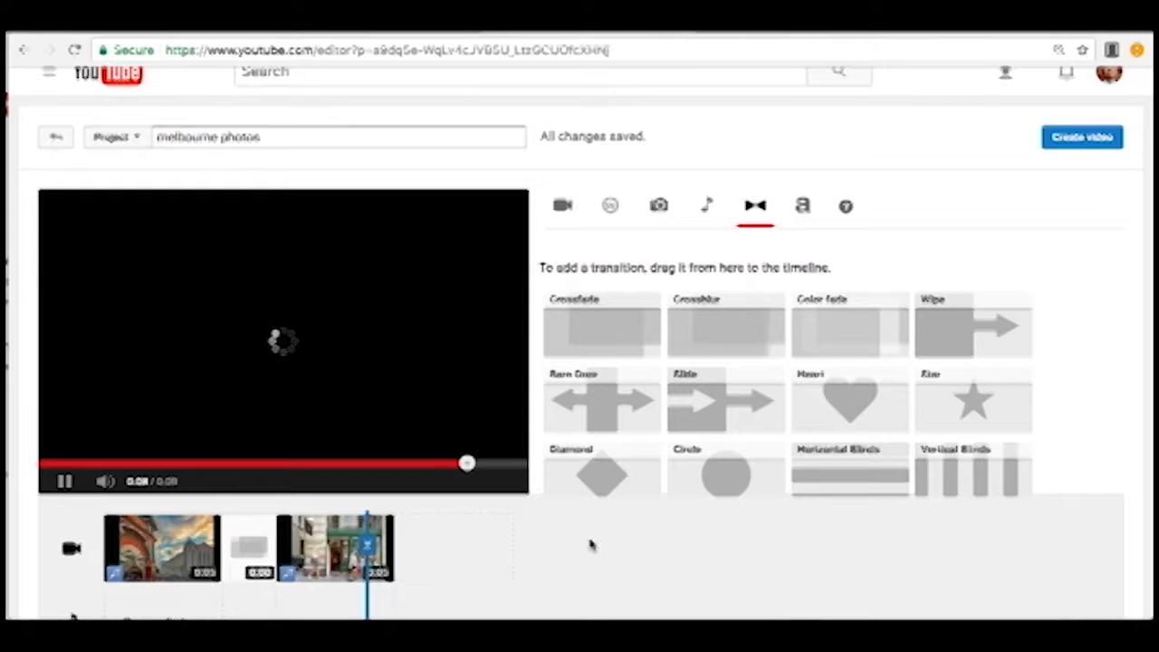
Insert a Centered title at the very start of the timeline, before the Luna Park photo.
left_click(802, 209)
left_click_drag(617, 308, 154, 548)
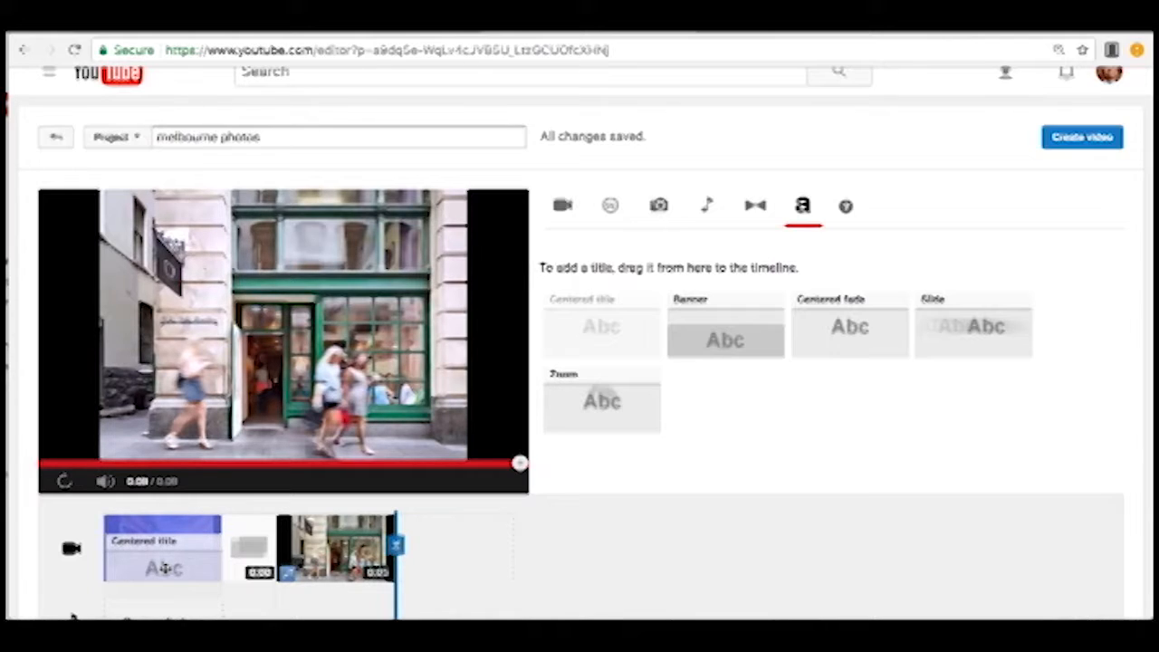
left_click_drag(164, 568, 132, 562)
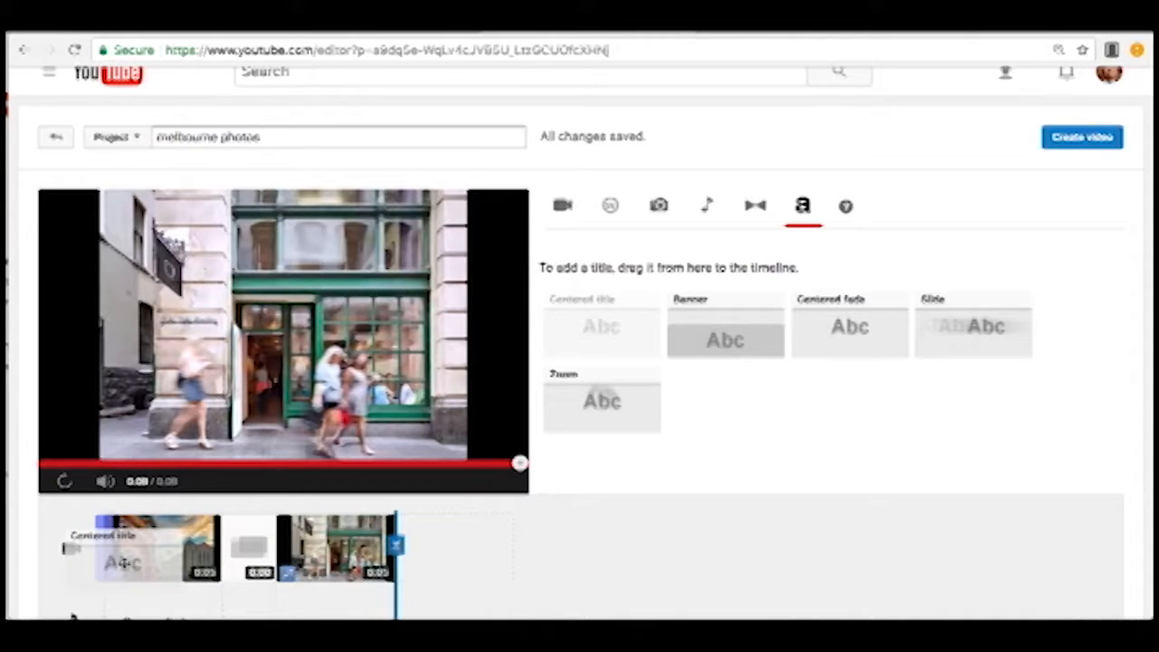
left_click_drag(126, 562, 122, 556)
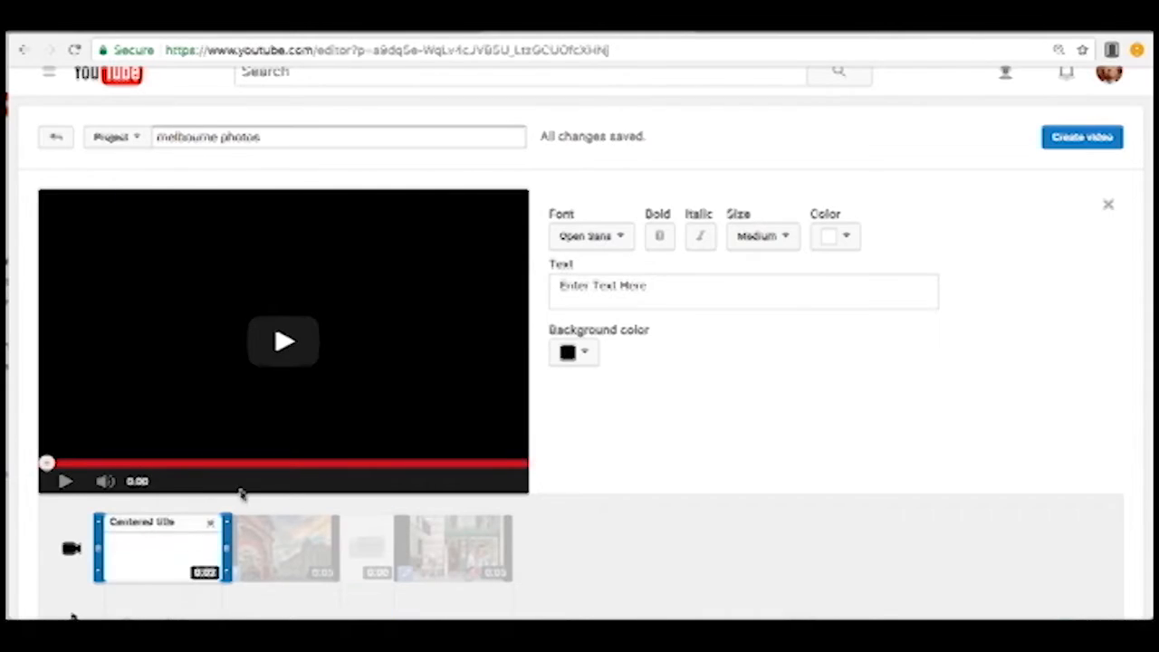
Style the title with a light yellow background, the Bree Serif font and blue text, and briefly preview the video.
left_click(573, 353)
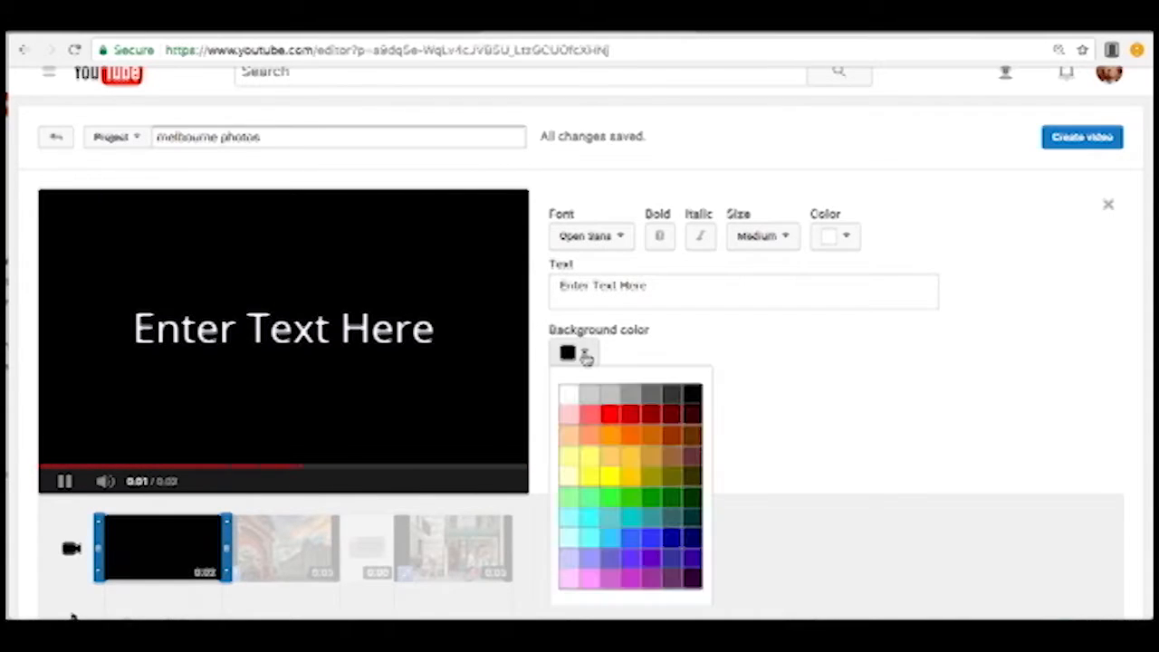
left_click(593, 466)
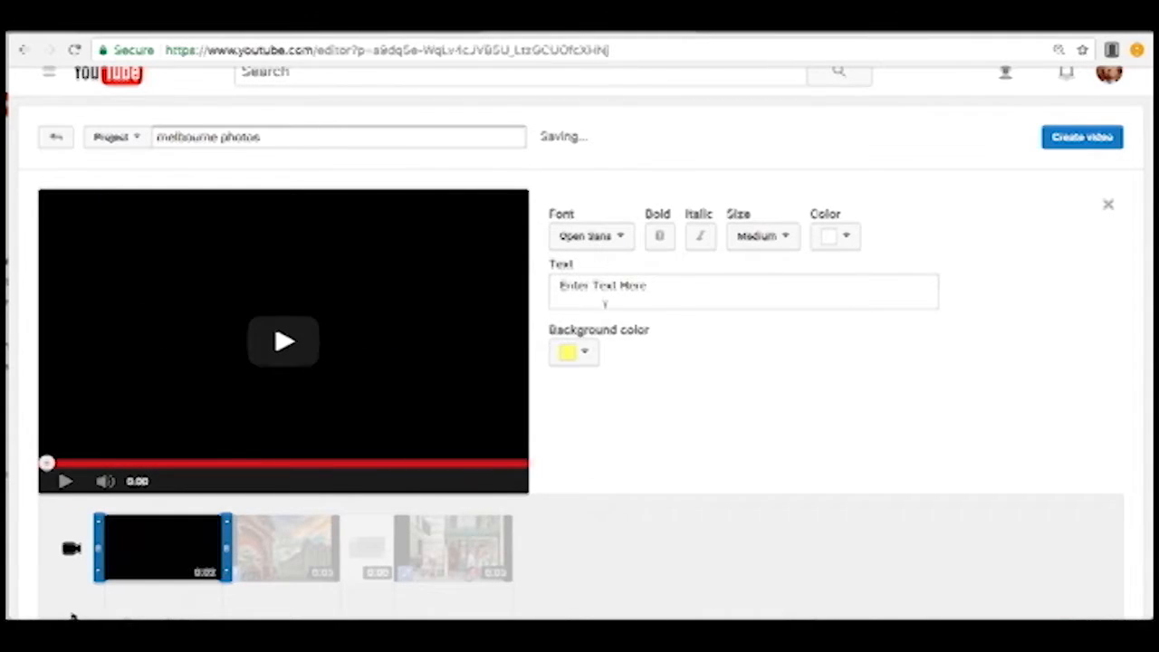
left_click(609, 238)
left_click(597, 386)
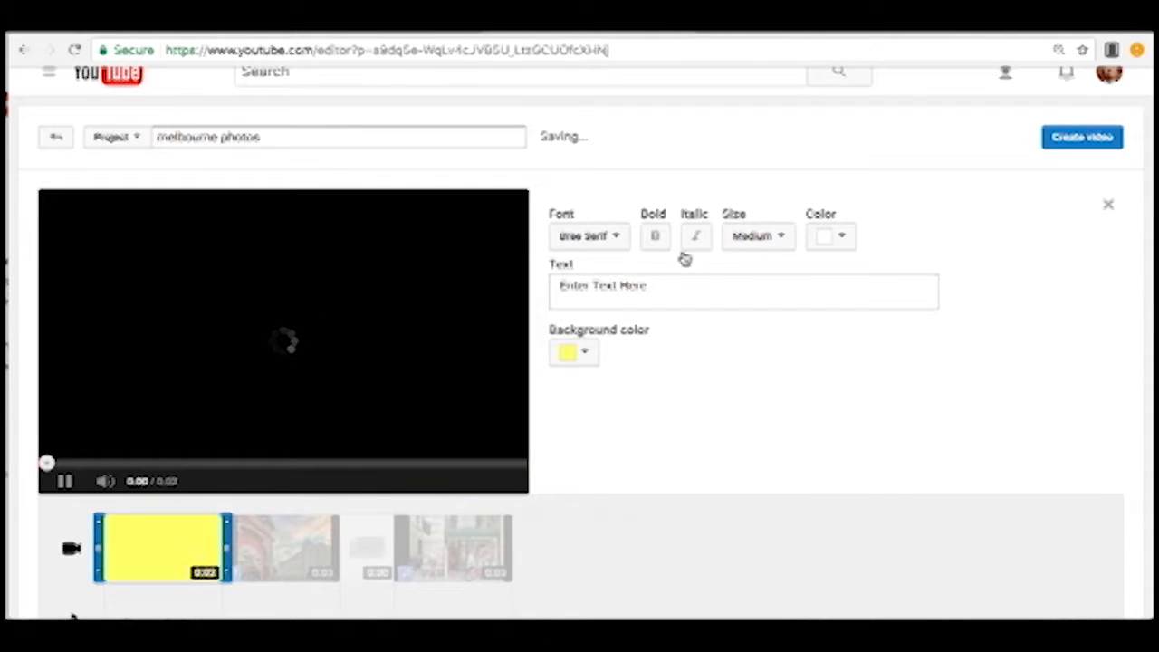
left_click(831, 237)
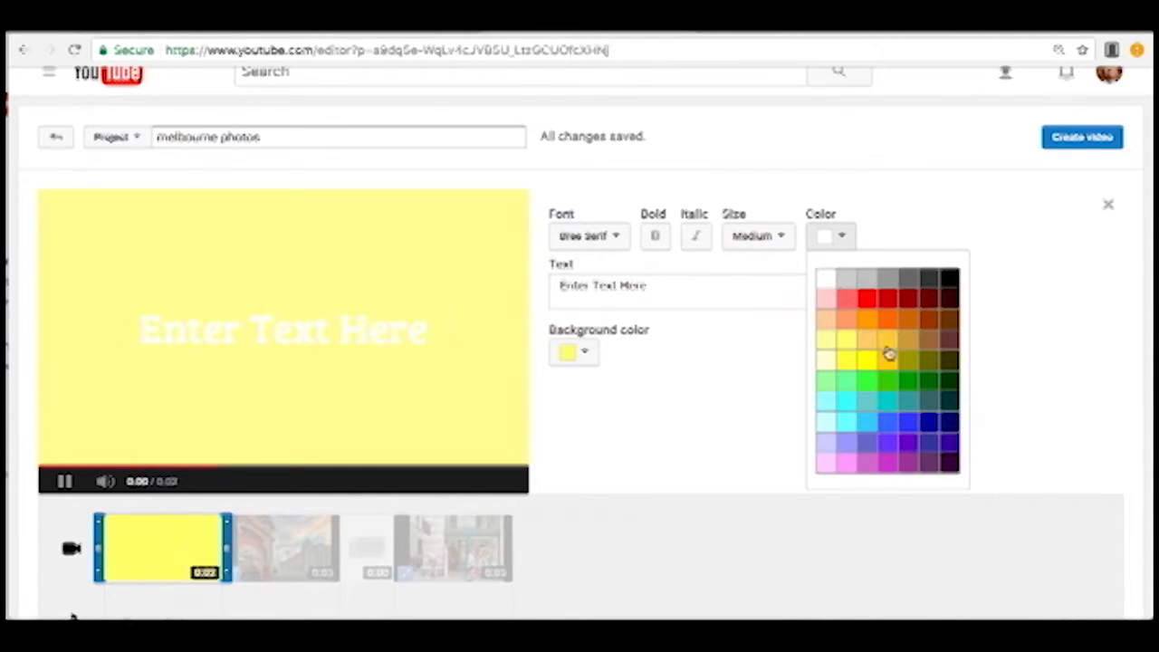
left_click(911, 423)
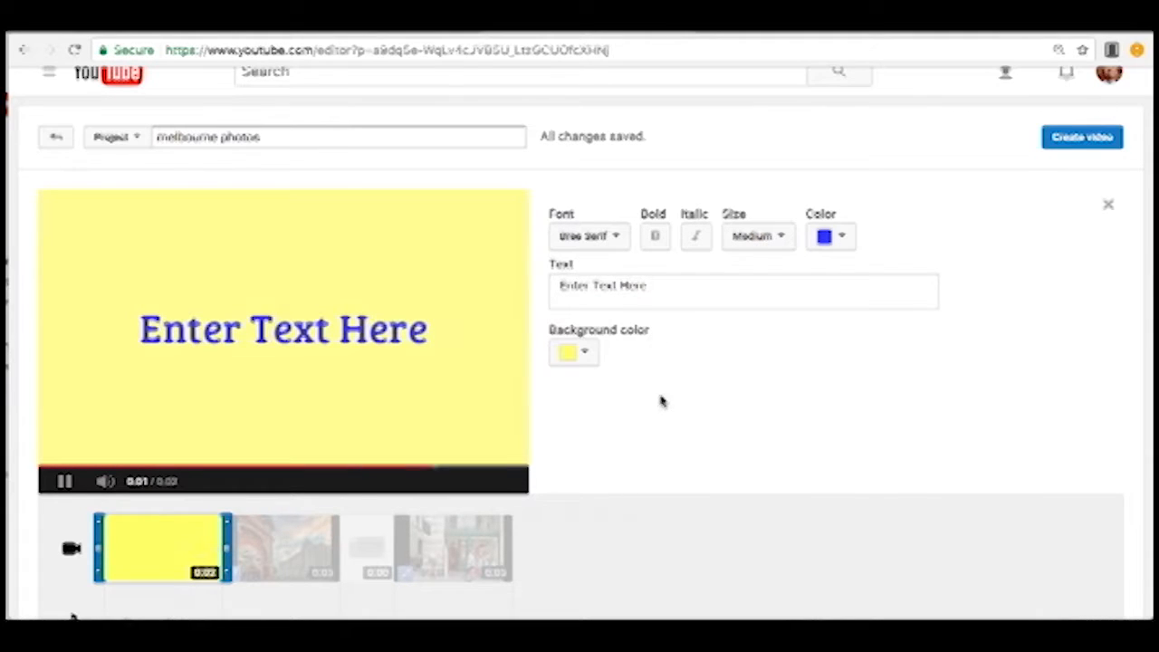
left_click(671, 555)
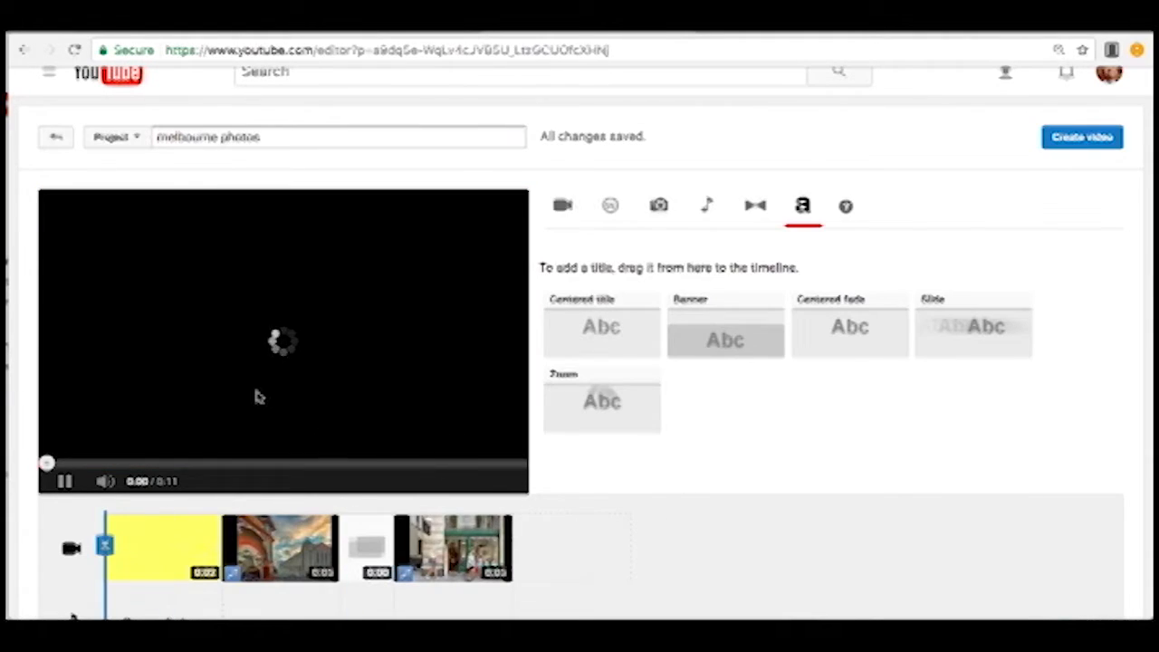
left_click(64, 483)
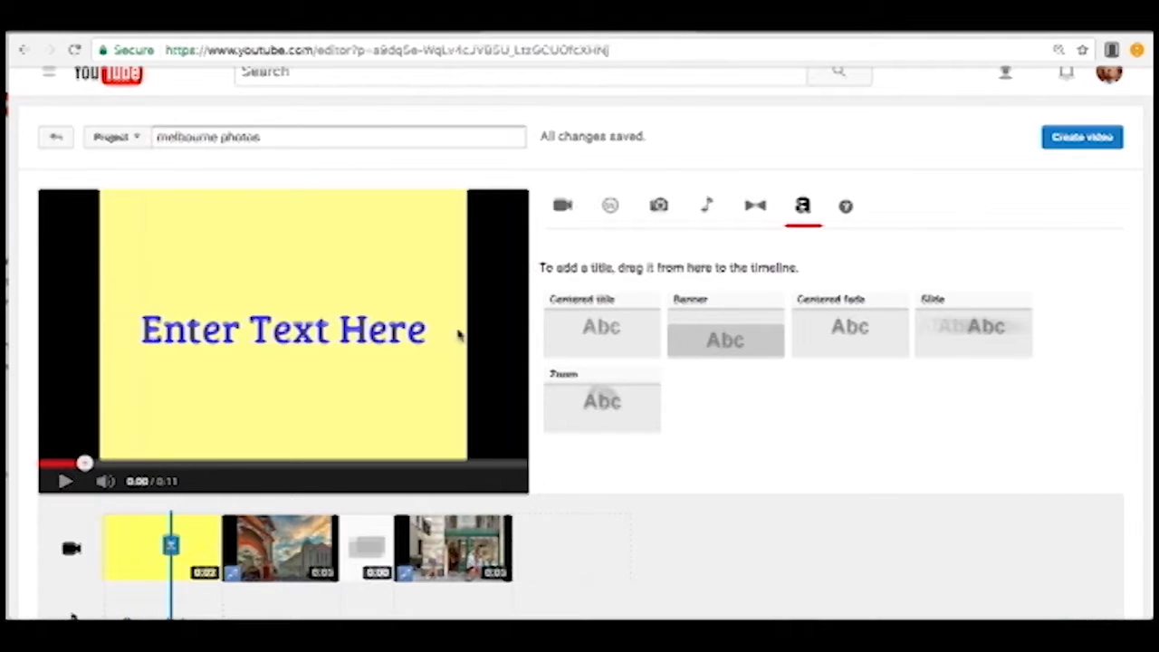
Search the editor's audio track library for "payday".
left_click(707, 210)
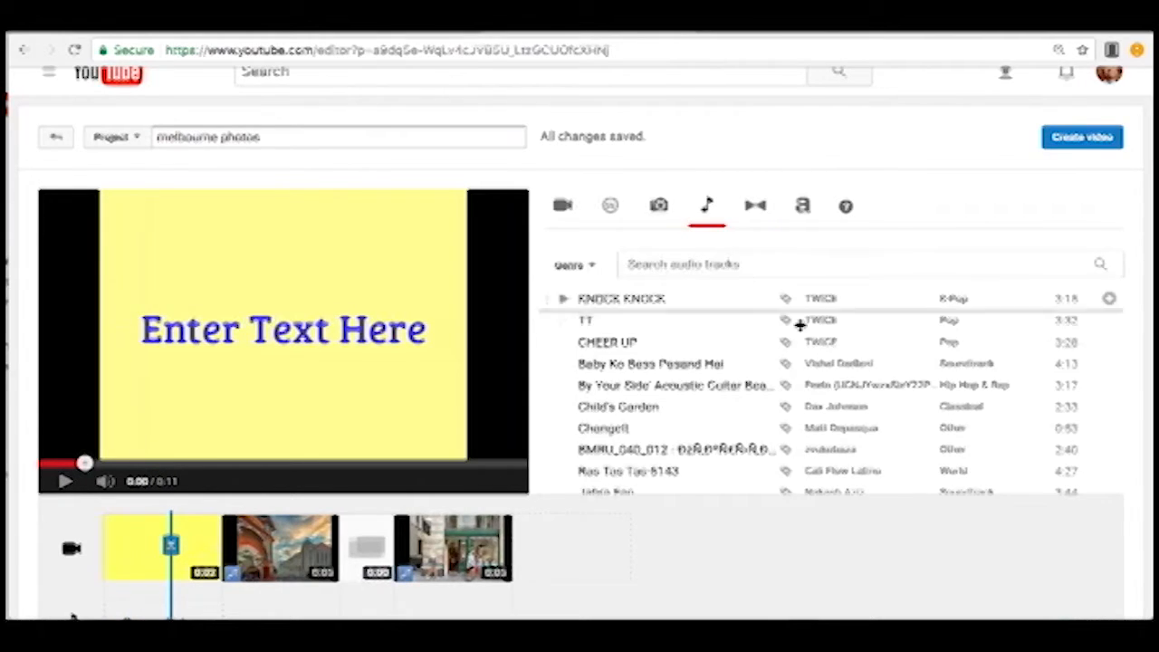
scroll(823, 263, "down", 5)
scroll(823, 363, "up", 5)
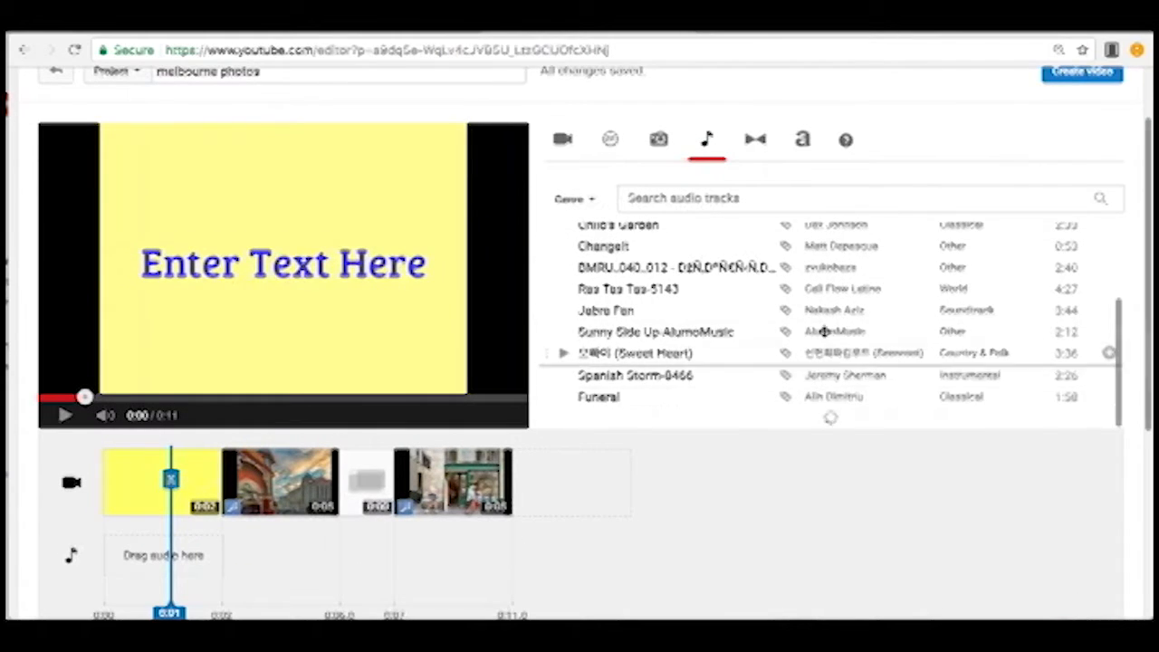
left_click(596, 219)
left_click(692, 206)
type("payday")
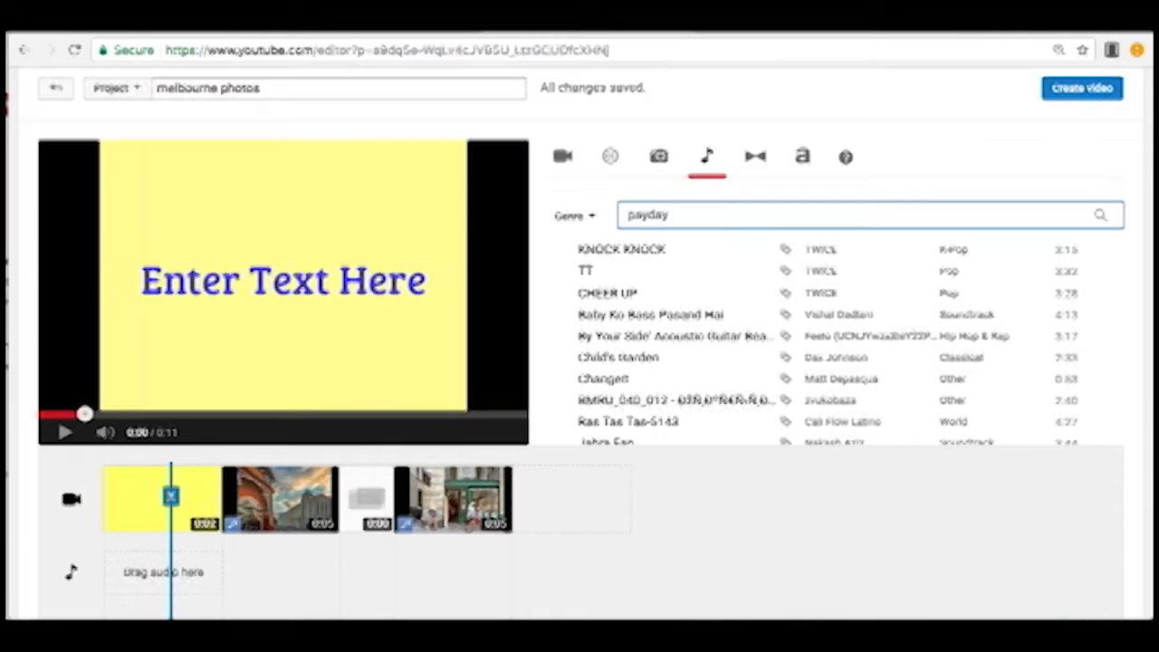
key("Return")
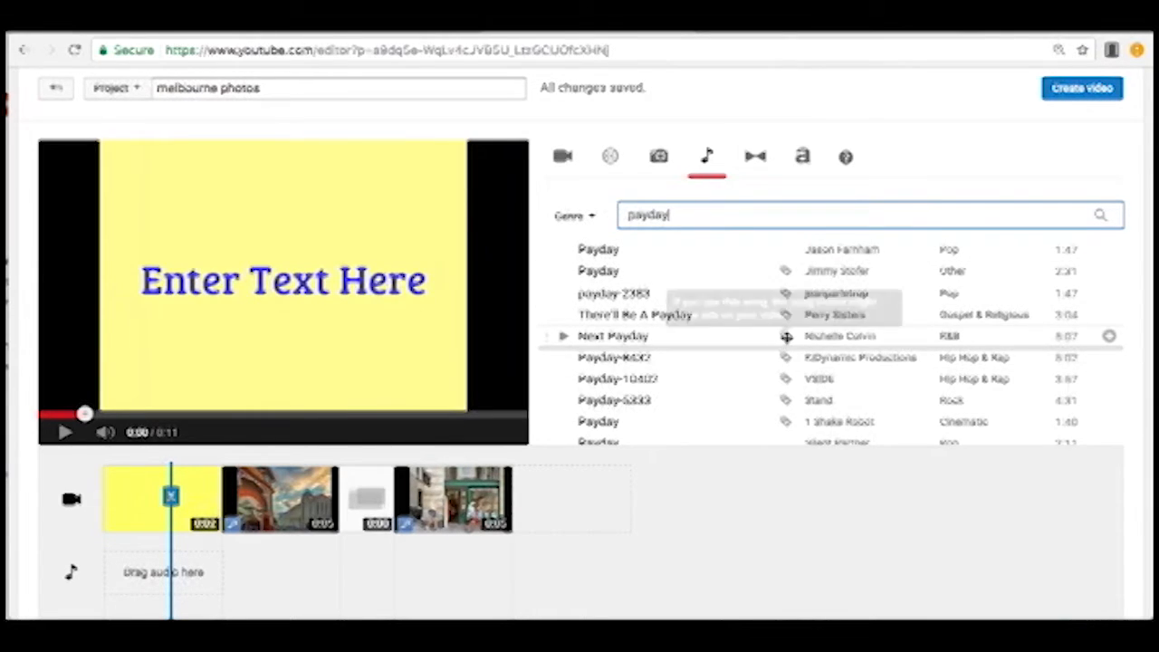
Add the Payday track by Silent Partner at the start of the timeline's audio track and pause the preview.
scroll(784, 389, "down", 1)
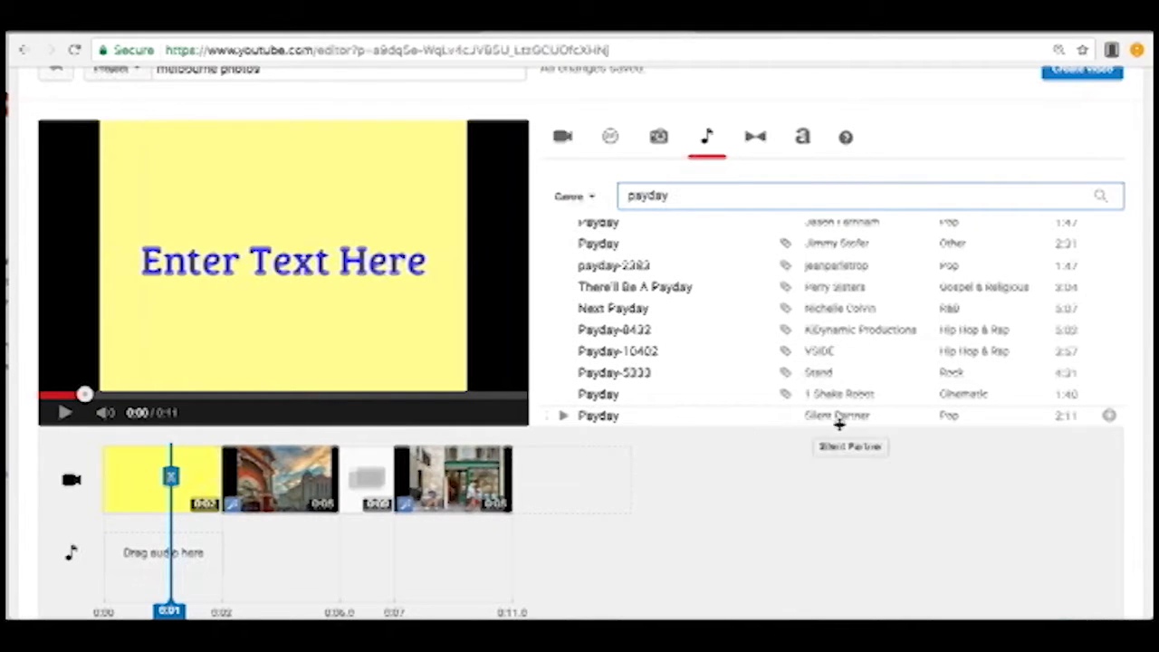
left_click_drag(551, 415, 201, 543)
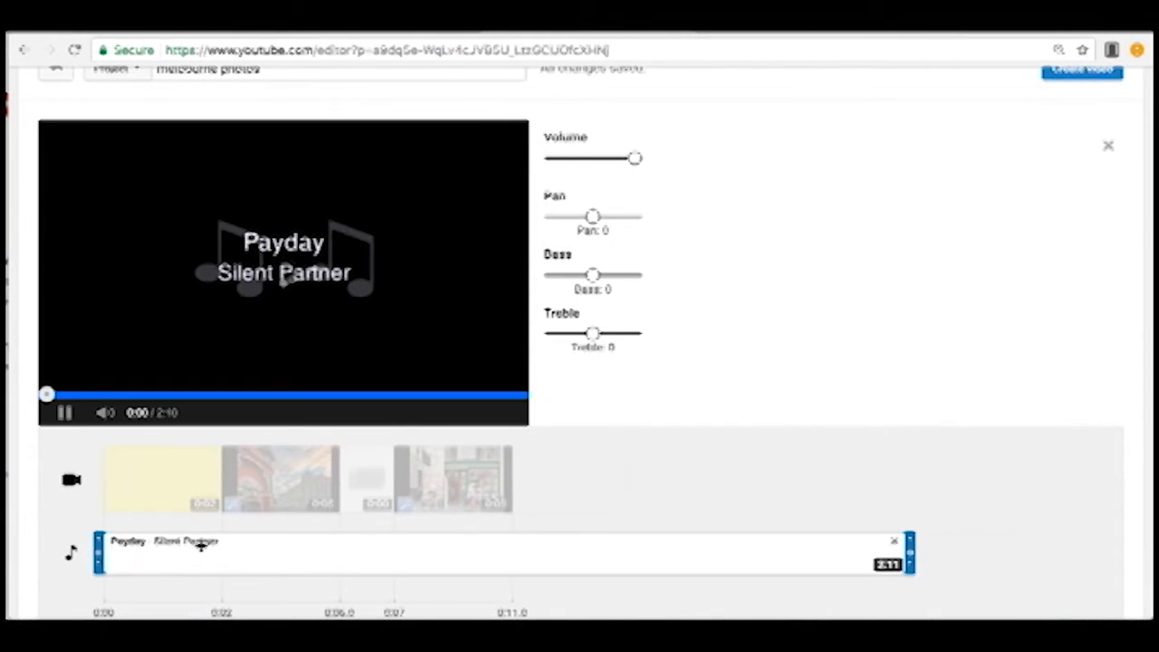
left_click(716, 474)
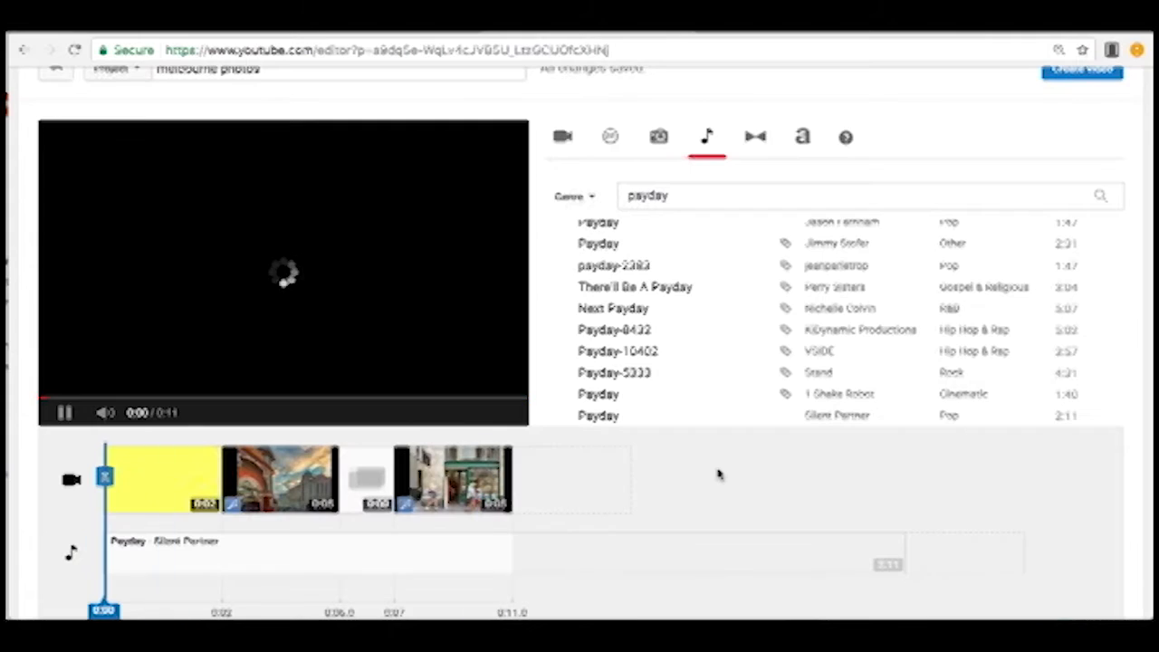
left_click(64, 413)
scroll(861, 334, "up", 1)
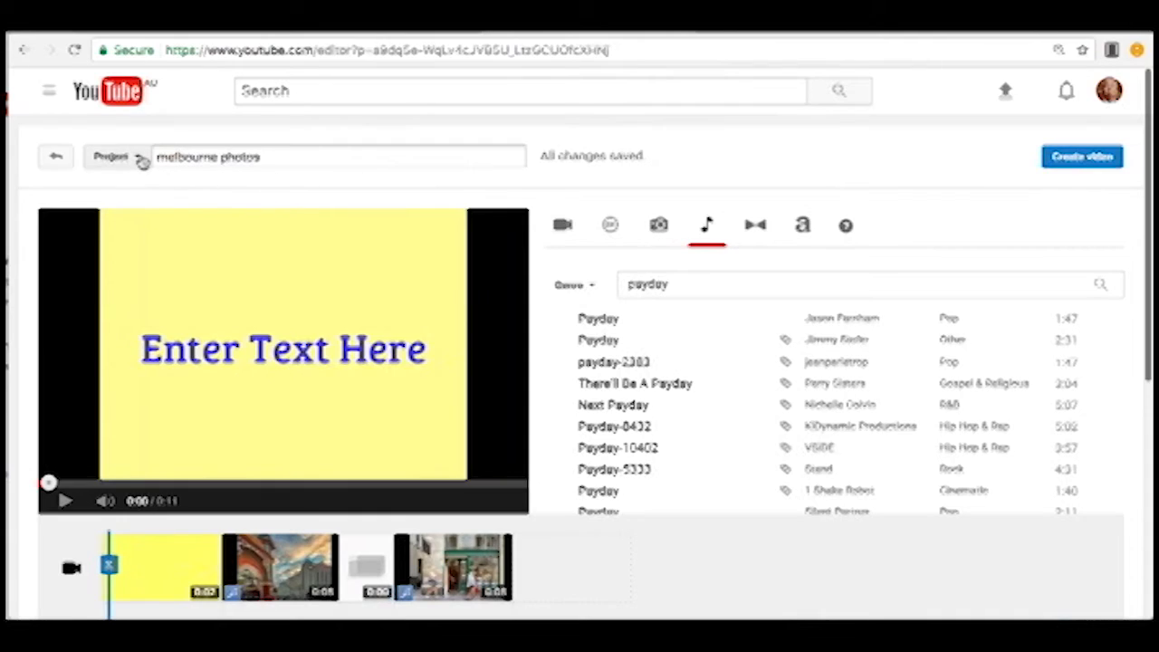
left_click(141, 159)
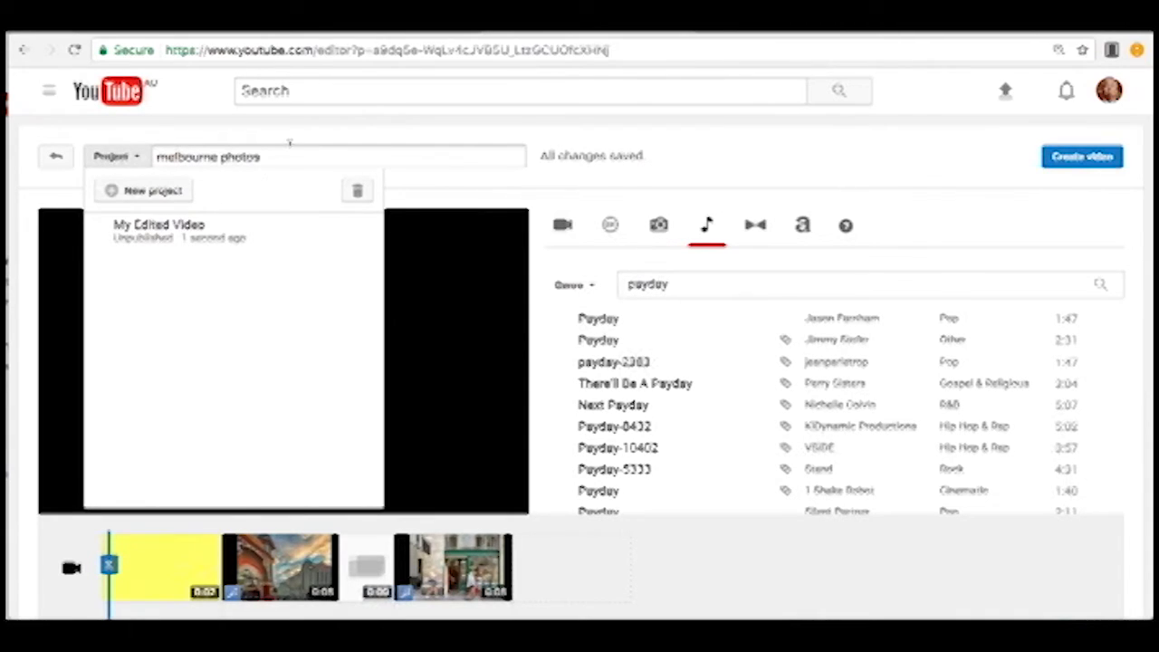
left_click(290, 145)
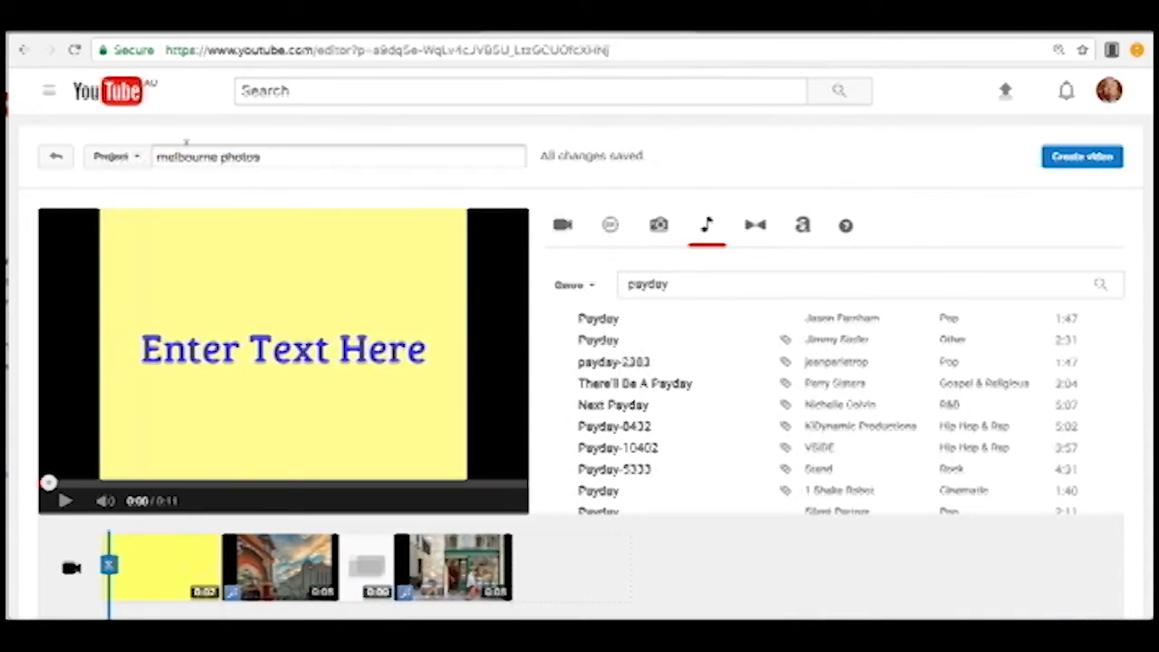
left_click(137, 159)
left_click(136, 158)
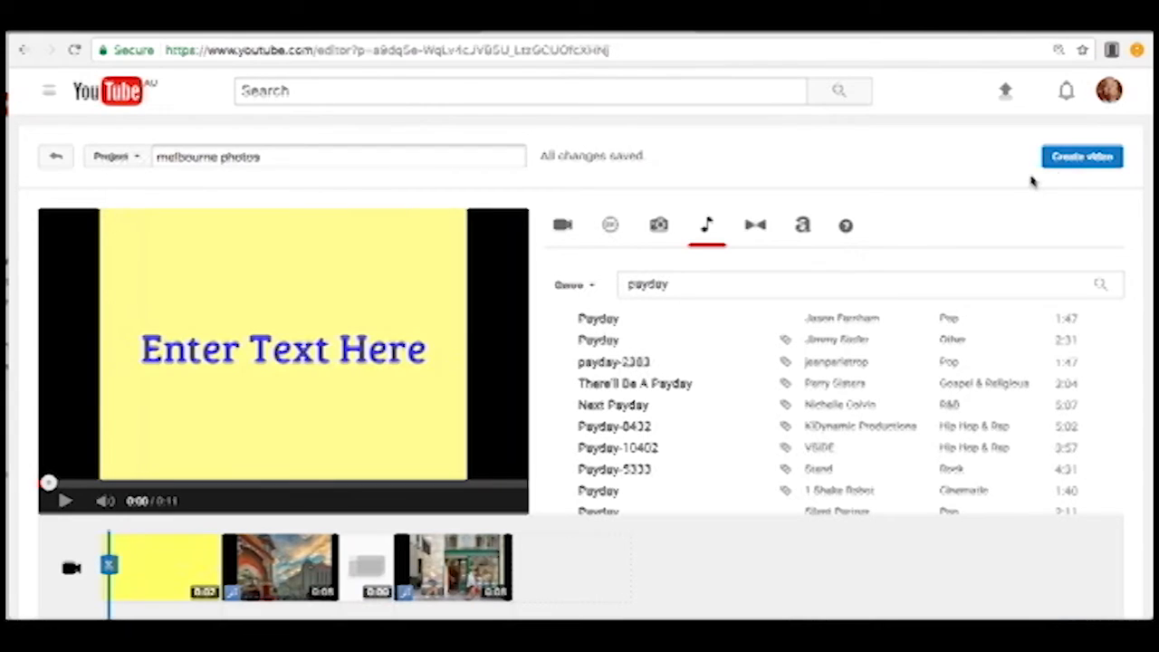